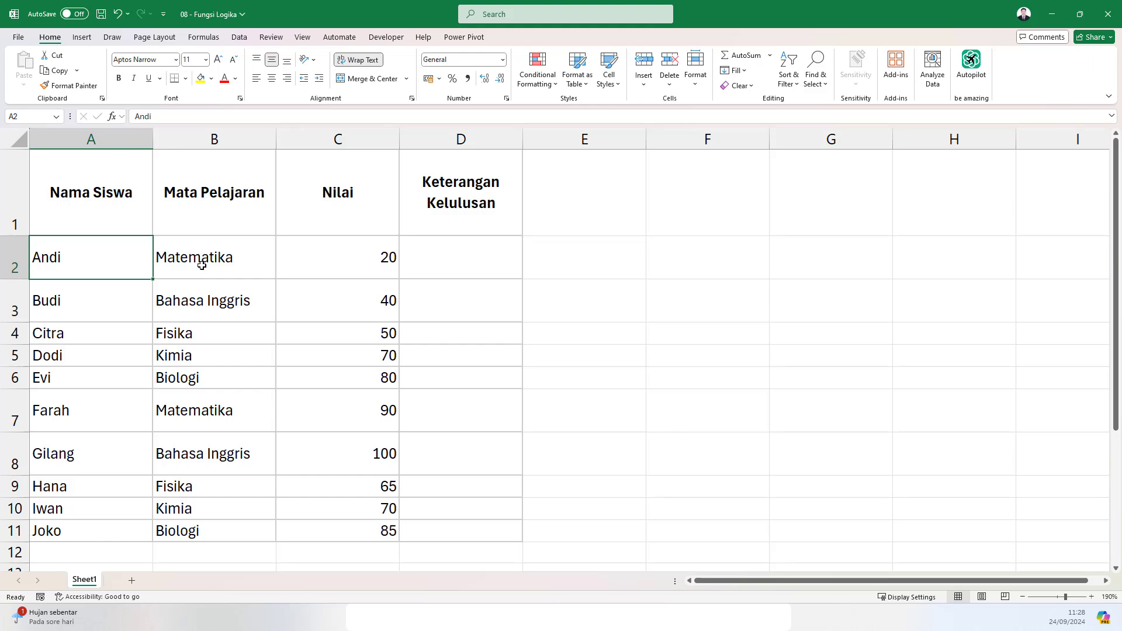
Examine the subjects and scores in the Mata Pelajaran and Nilai columns.
click(202, 266)
click(329, 262)
key(Down)
key(Down)
key(Down)
key(Down)
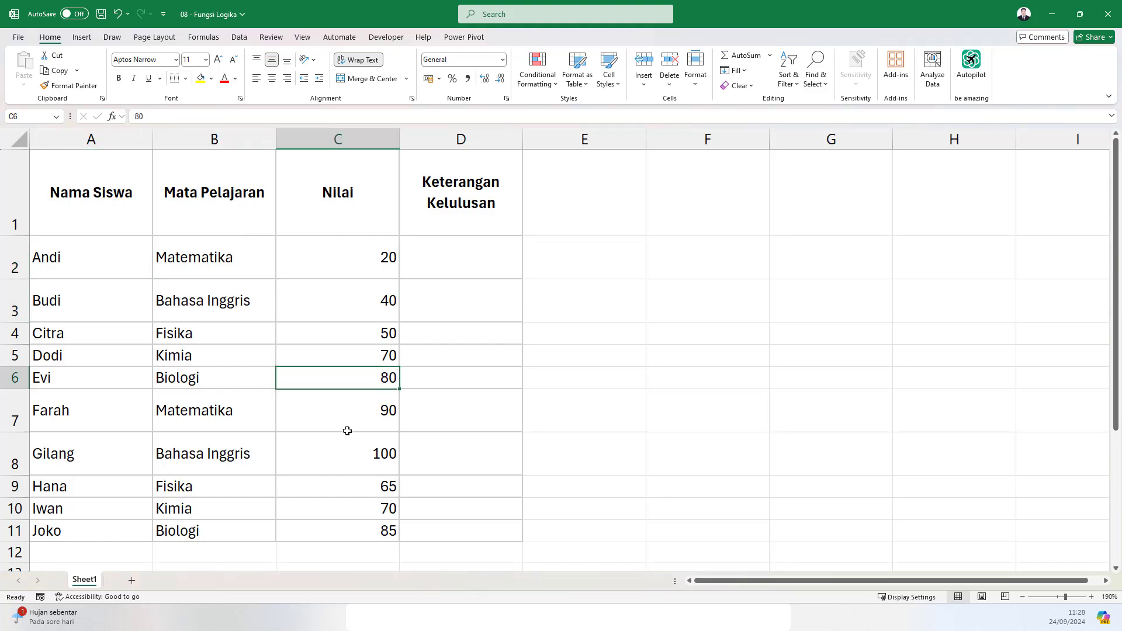
click(347, 431)
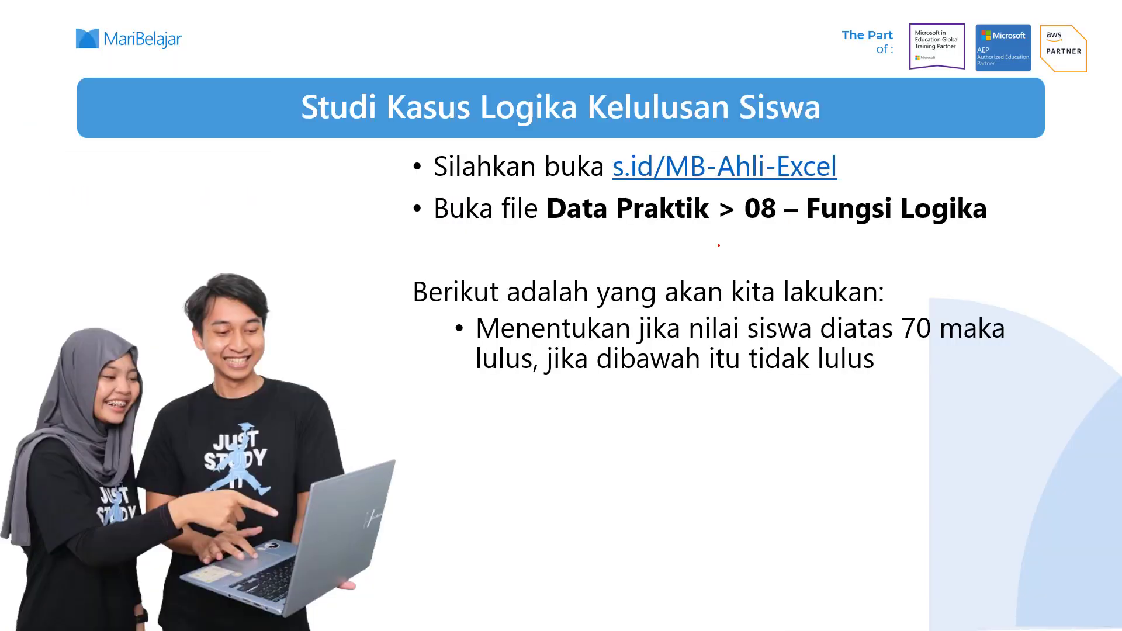
Return to the Cara Kerja Fungsi Logika slide in the presentation and clear its red ink annotations.
key(Left)
key(Left)
key(Left)
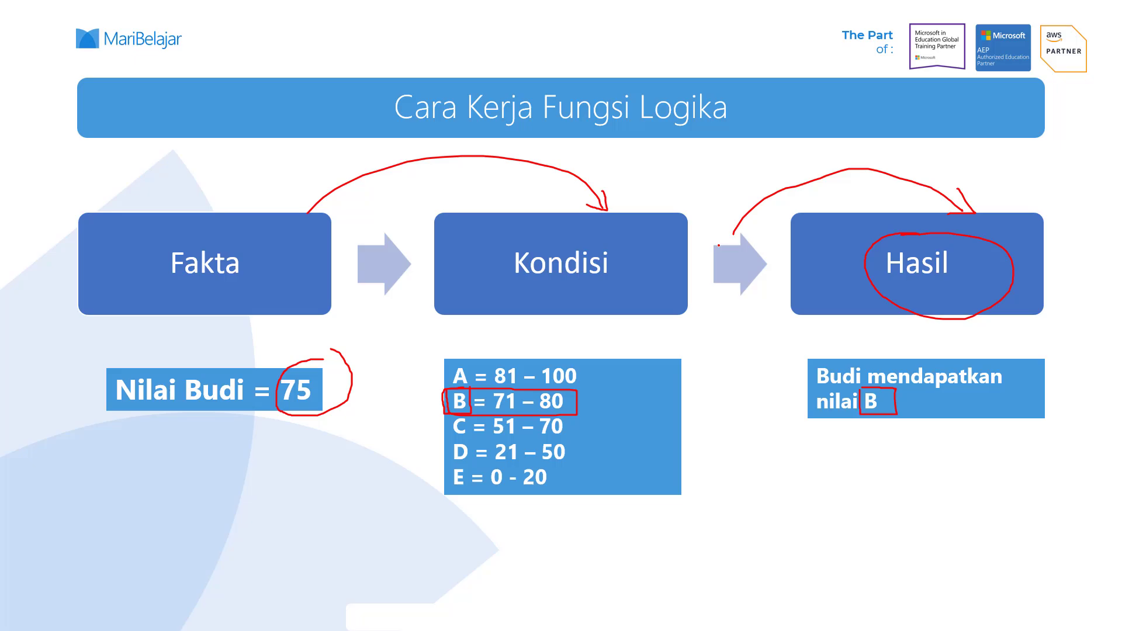
key(Left)
key(Right)
click(55, 619)
click(66, 575)
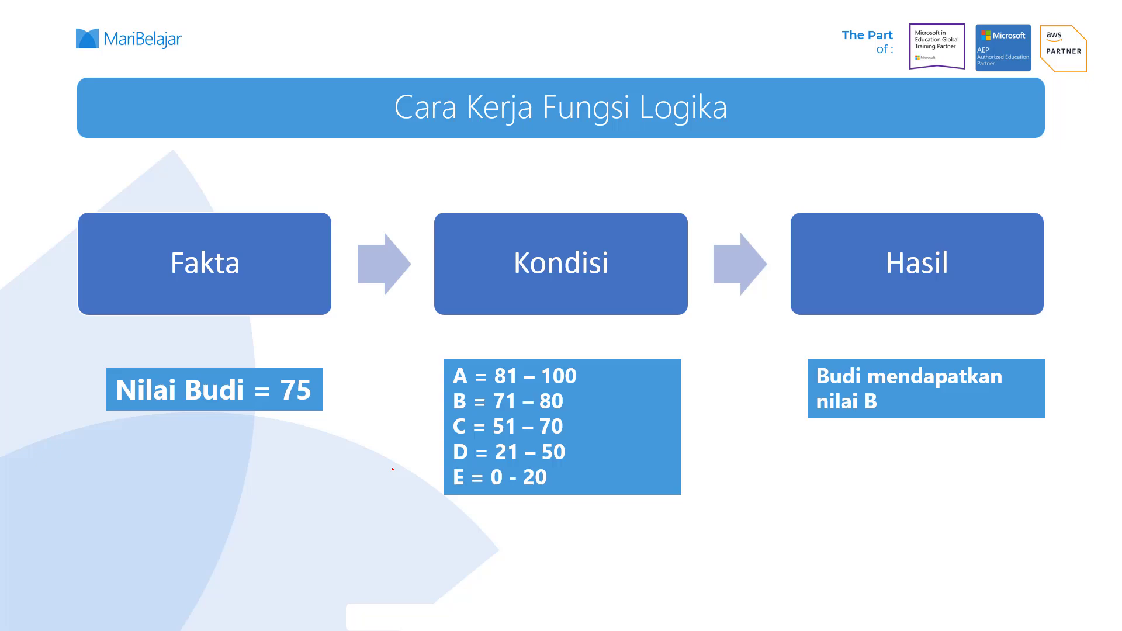
Snip the A to E grade ranges from the slide and paste the image into the Excel worksheet at cell F1.
key(super+shift+s)
drag(432, 343, 696, 514)
key(alt+Tab)
click(685, 269)
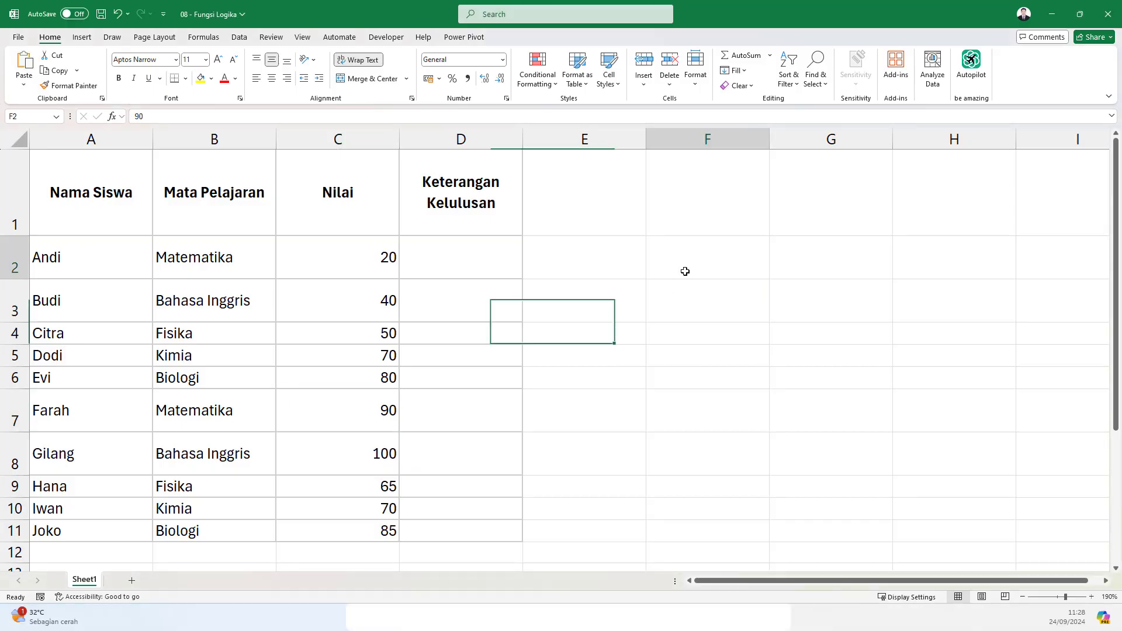
click(742, 201)
key(ctrl+v)
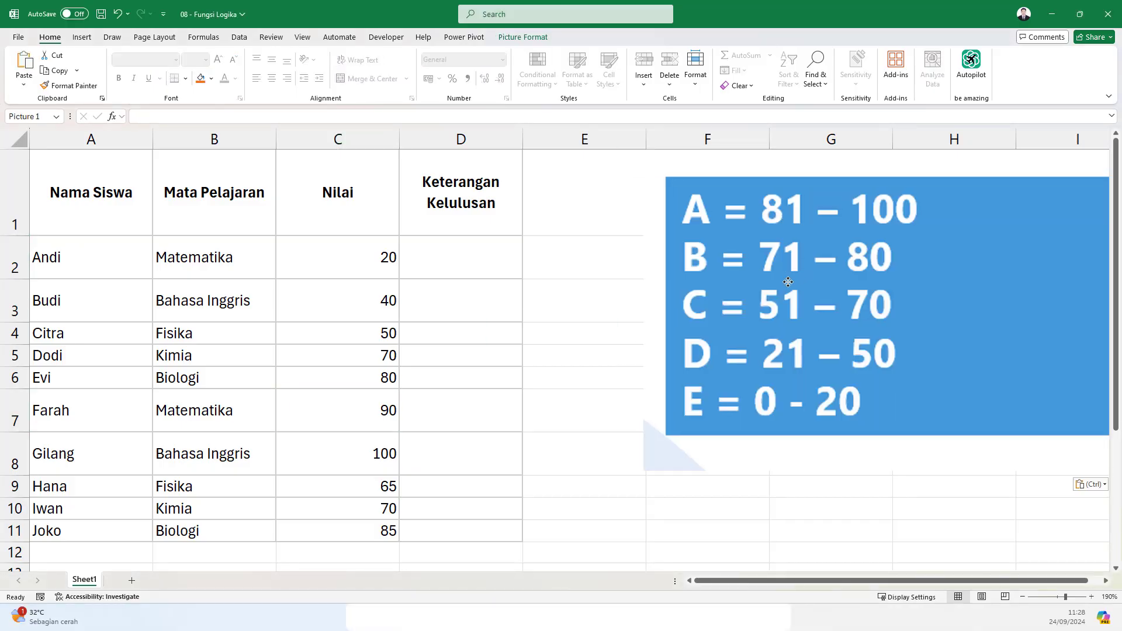
Shrink the pasted grade-range picture and place it beside the table across columns F to H, ending above row 7.
drag(648, 152, 776, 306)
drag(905, 339, 834, 219)
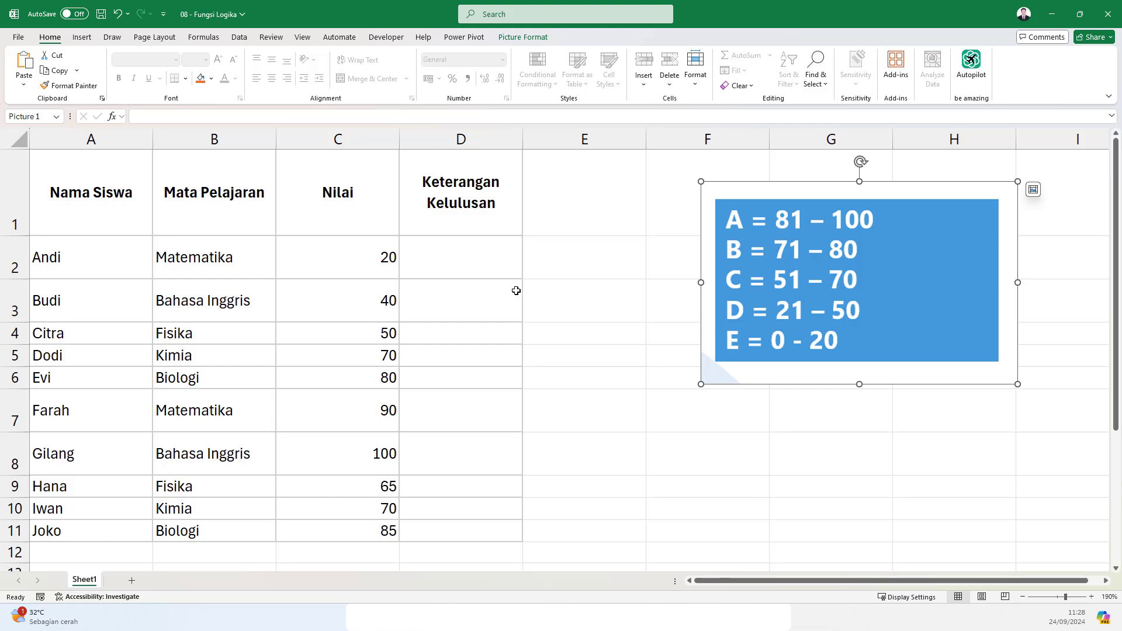
drag(820, 280, 799, 278)
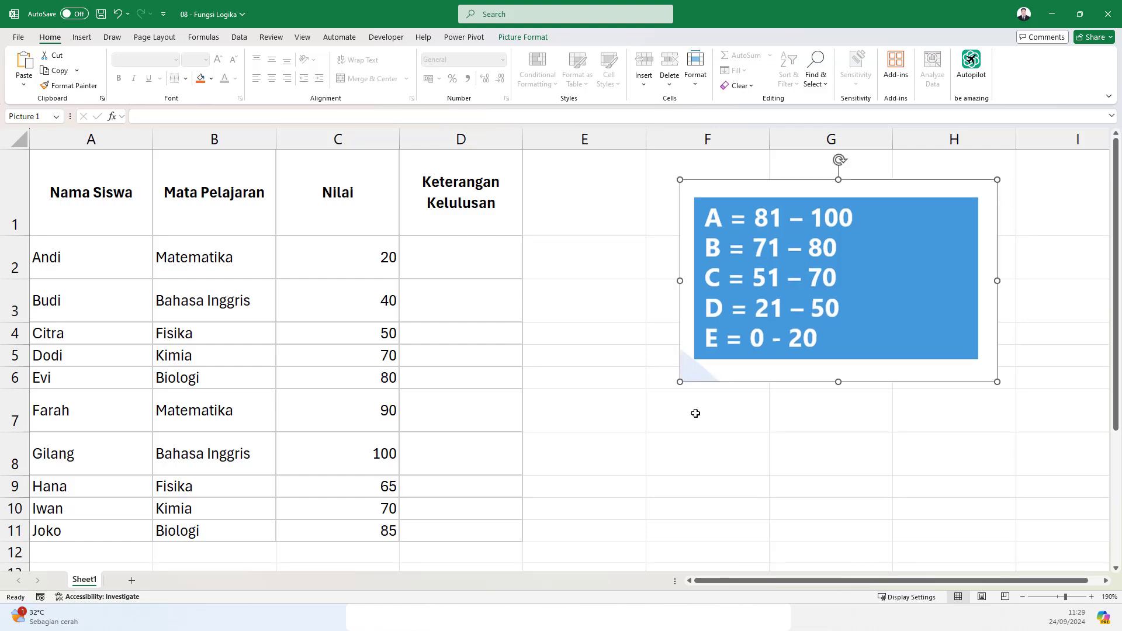
Enter the passing rule ">60 = Lulus" in cell F8.
click(672, 461)
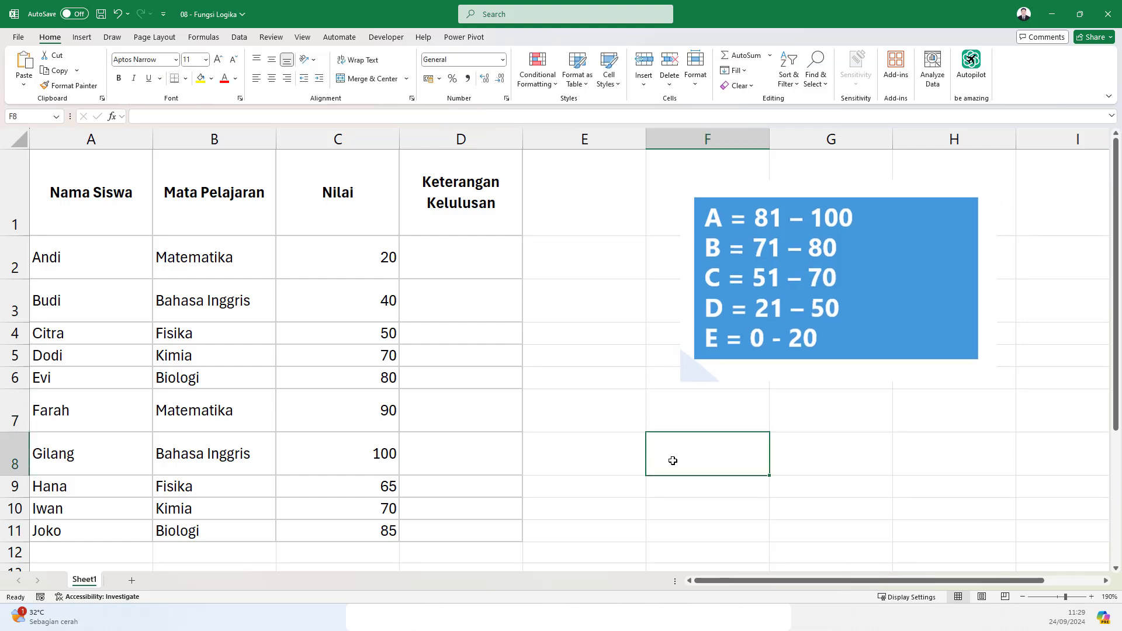
text(>70)
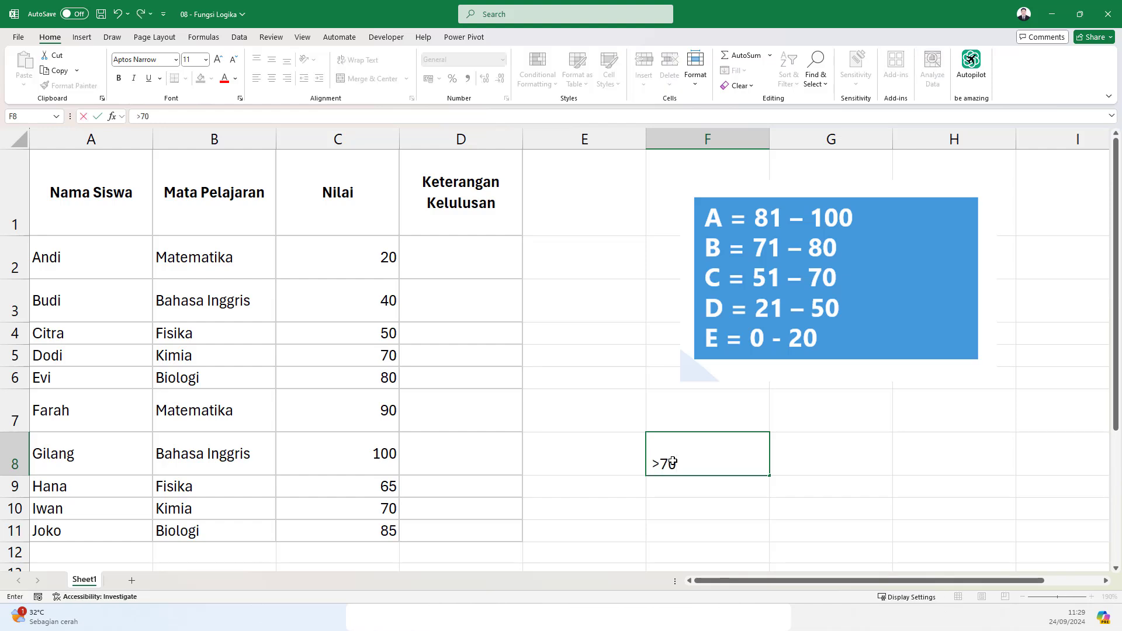
key(BackSpace)
key(BackSpace)
key(BackSpace)
text(6)
key(BackSpace)
text(>60 = Lulus)
key(Return)
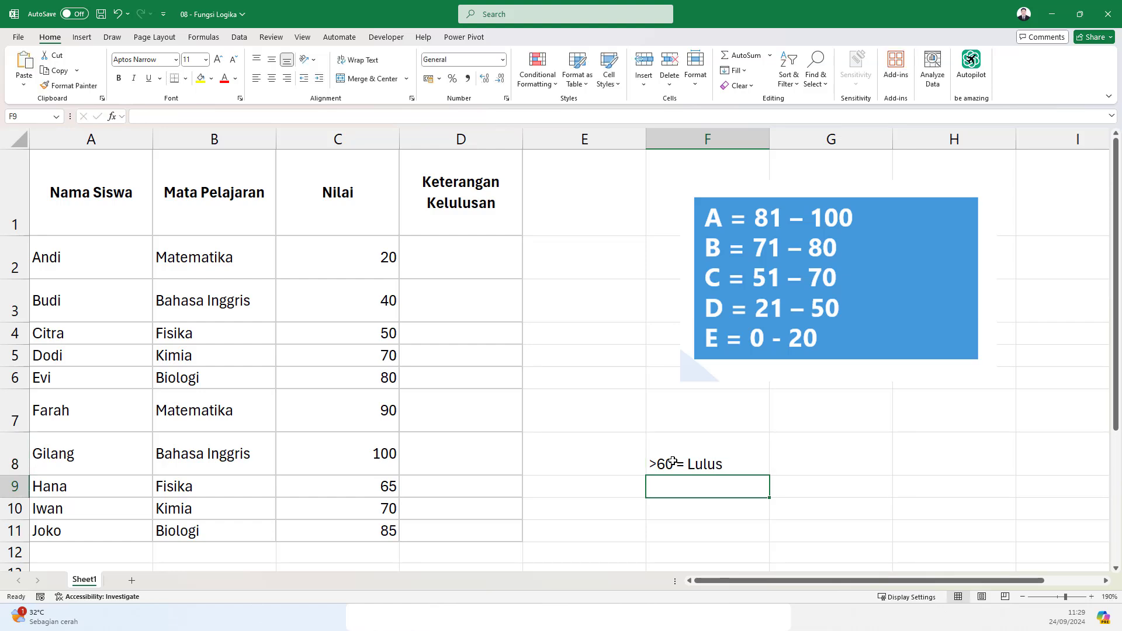
Enter the failing rule "<60 = Tidak lulus" in cell F9.
text(<60)
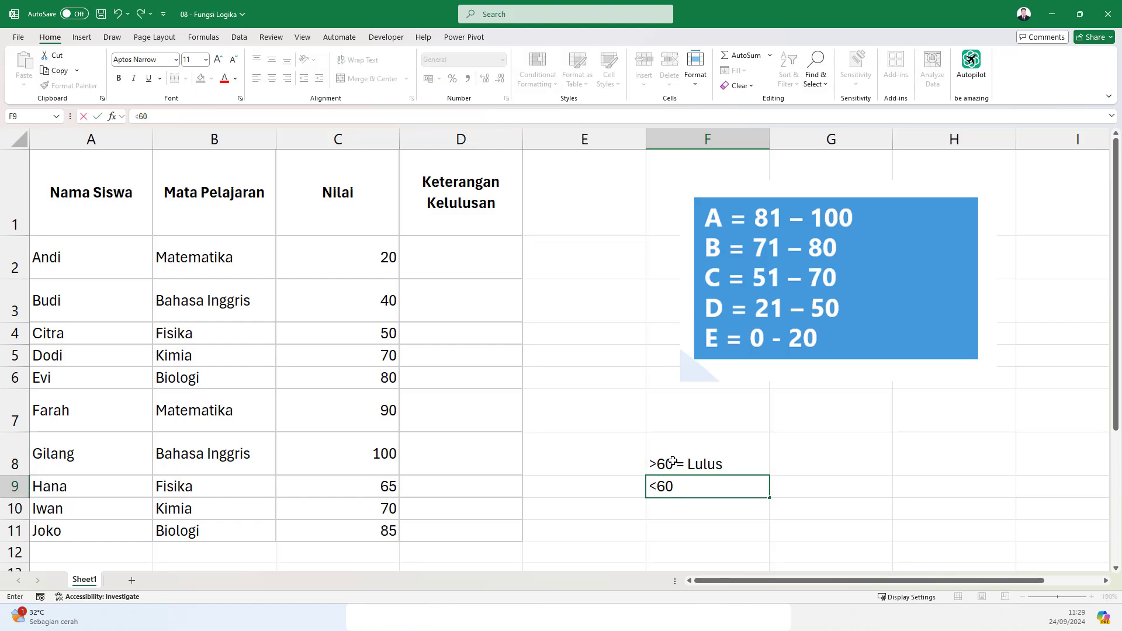
text( = Tidak lulus)
key(Return)
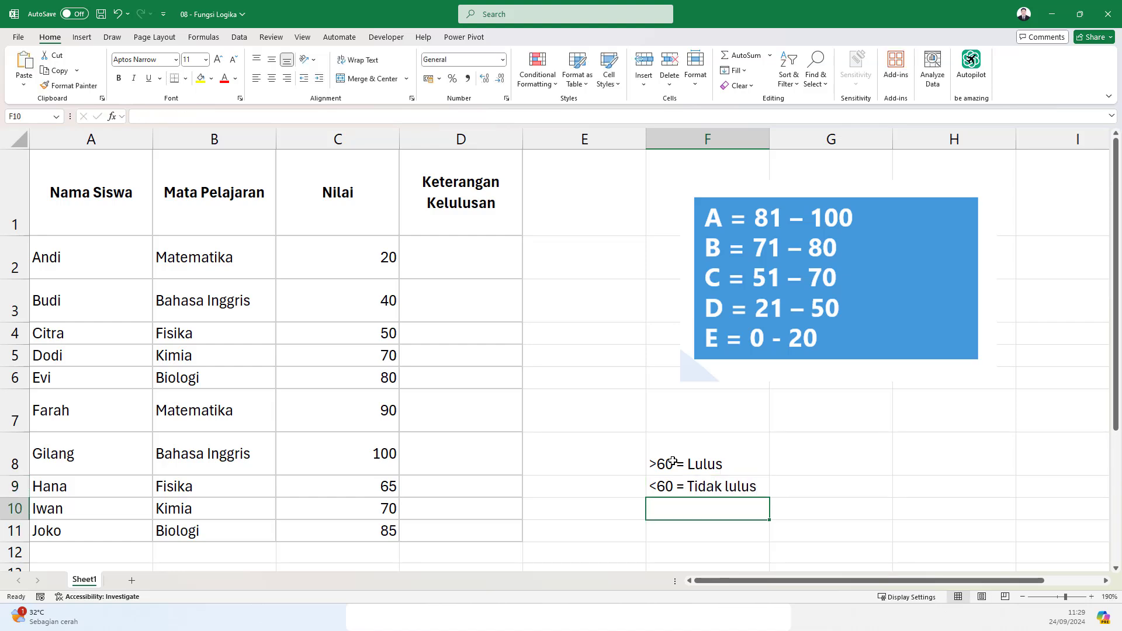
click(464, 272)
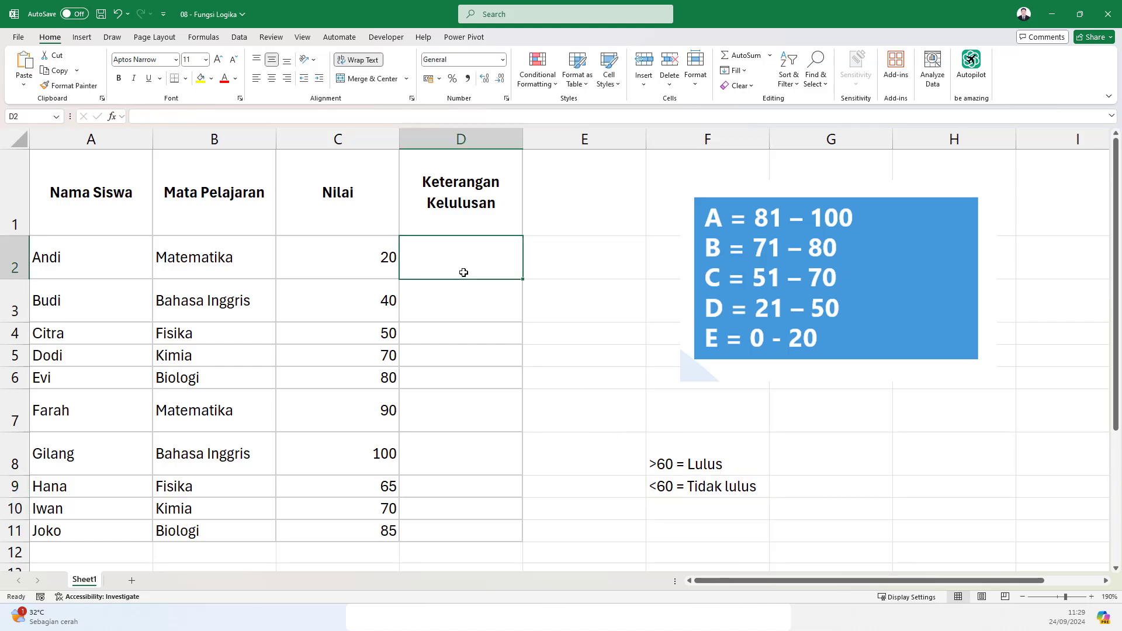
text(=)
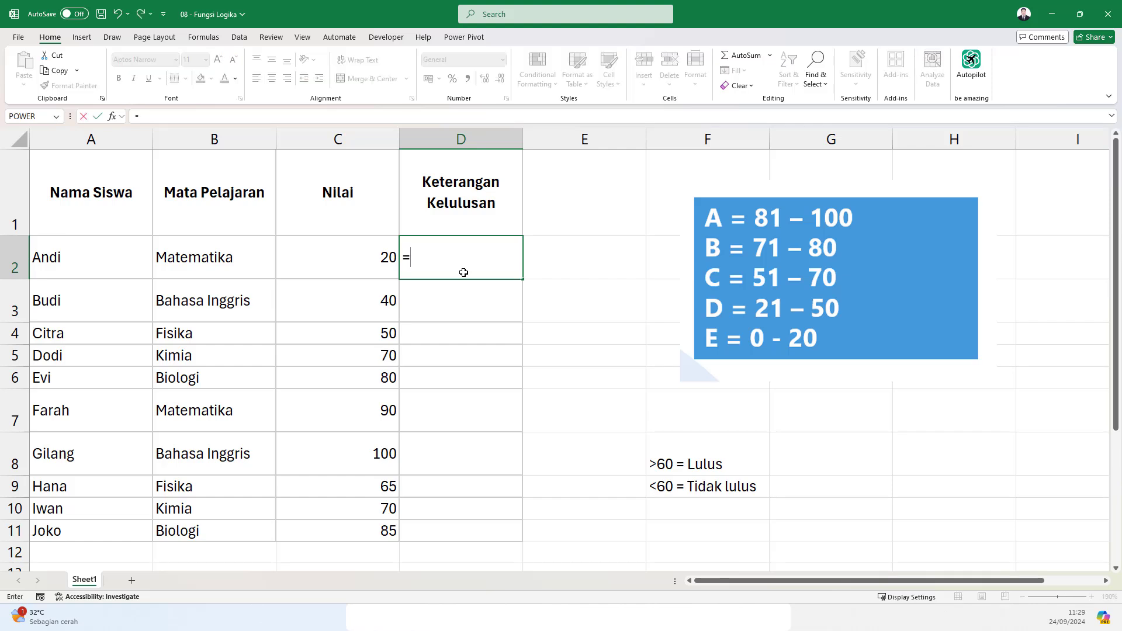
text(IF)
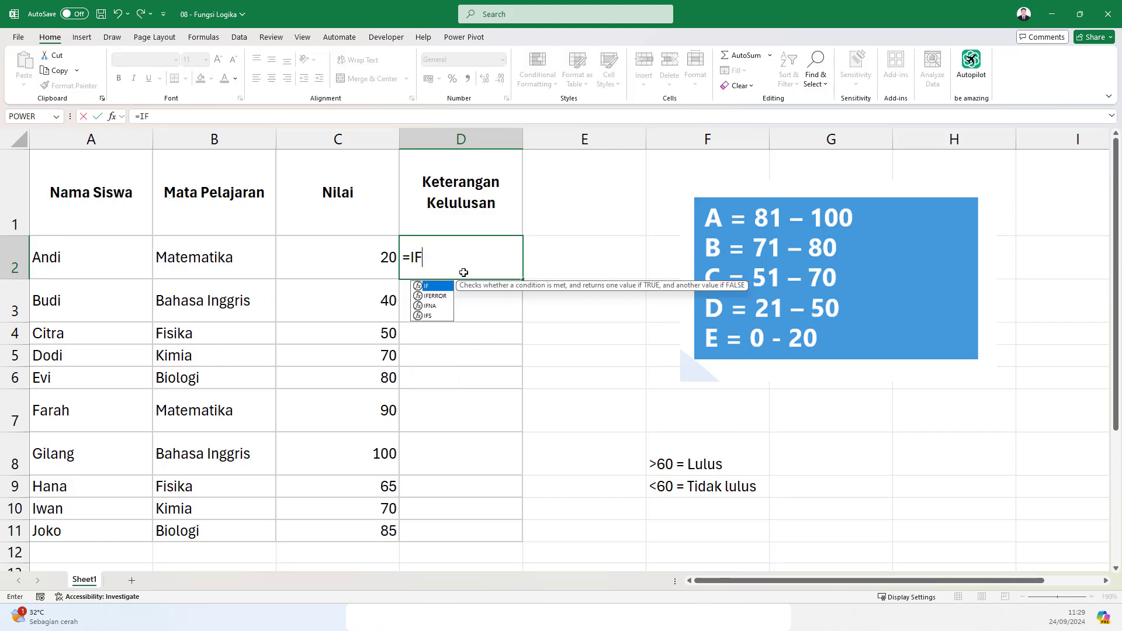
text(()
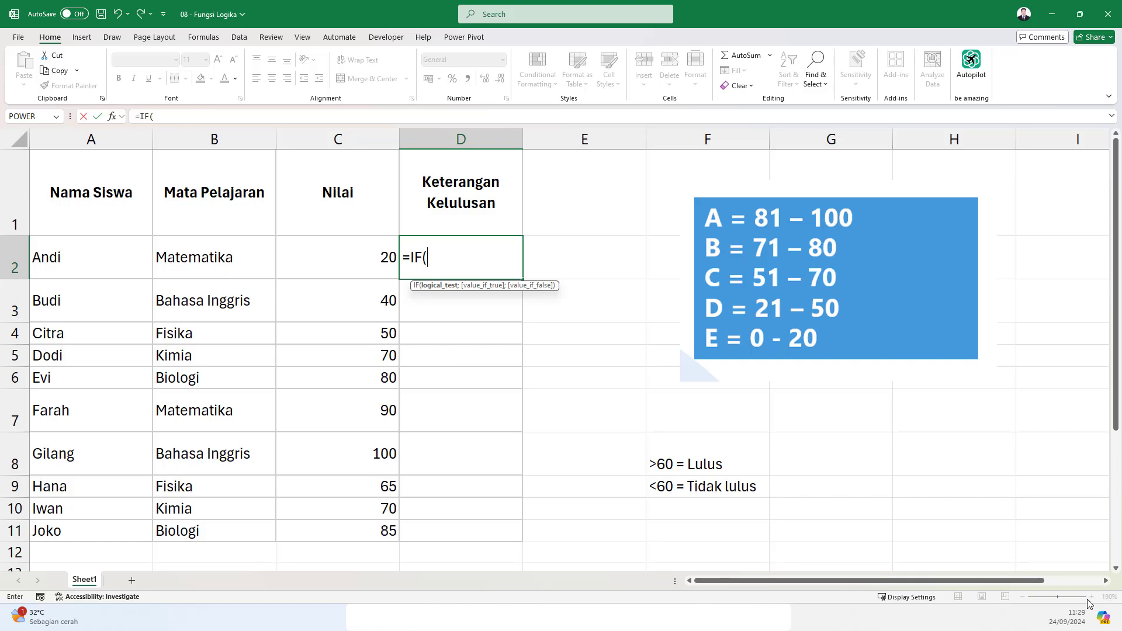
key(ctrl+a)
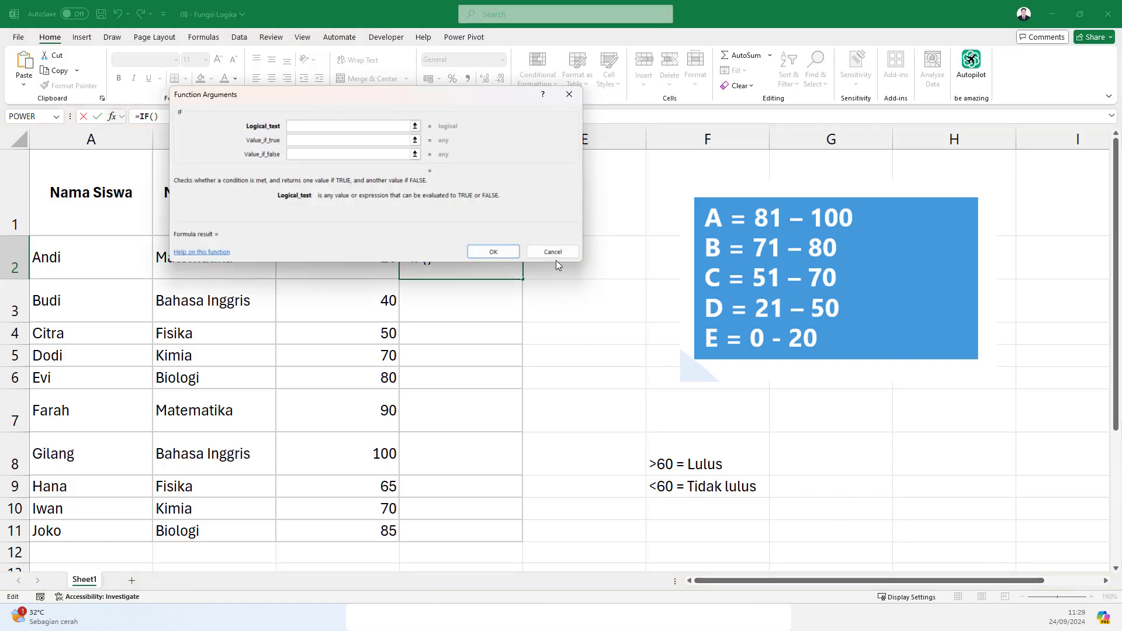
click(554, 252)
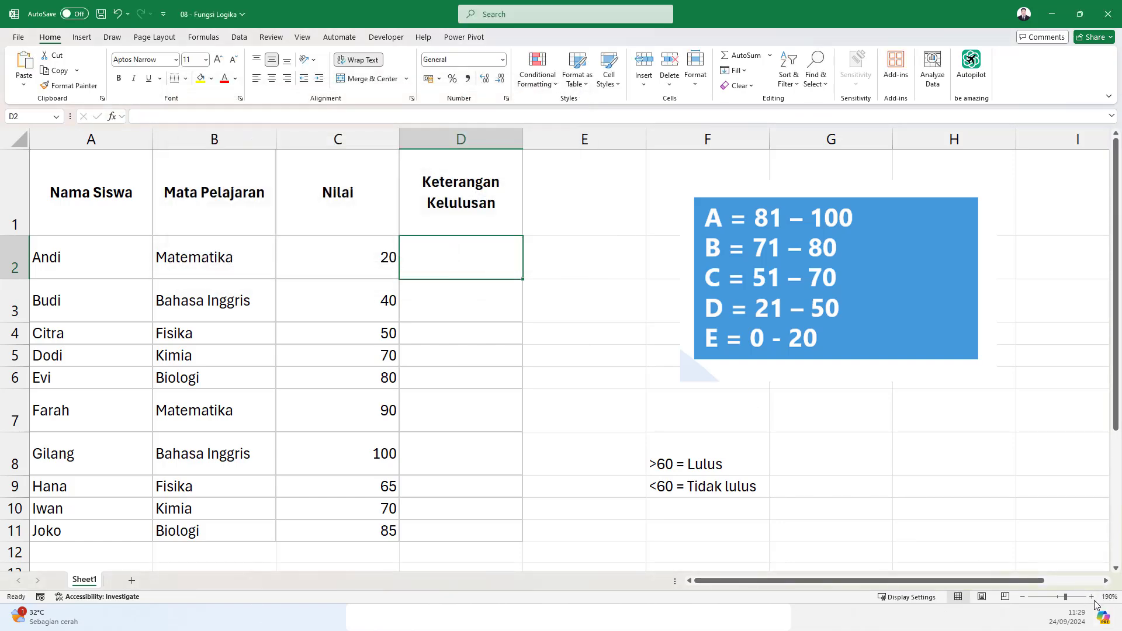
Start an IF formula in cell D2 with the logical test C2>60.
click(1092, 597)
click(1091, 598)
scroll(654, 428, up, 1)
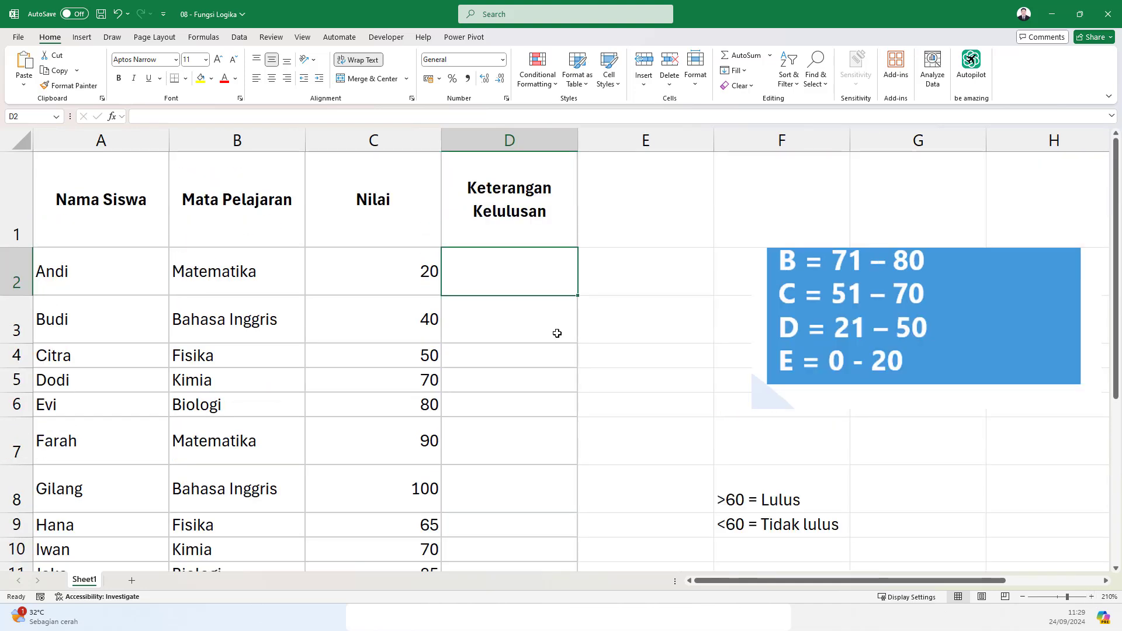
text(=IF()
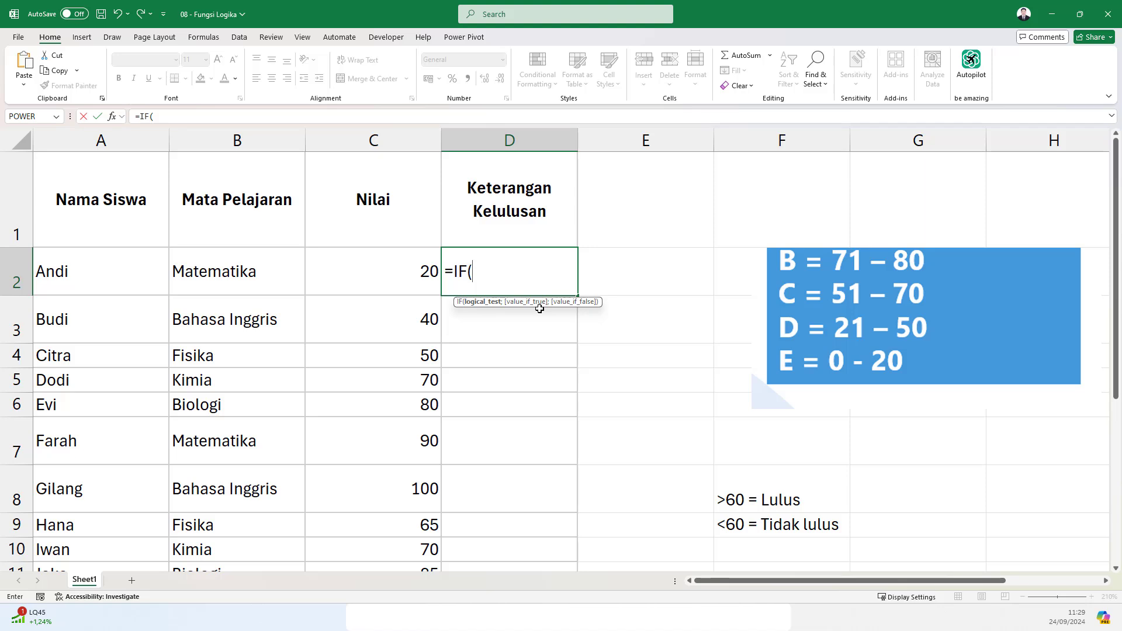
click(398, 270)
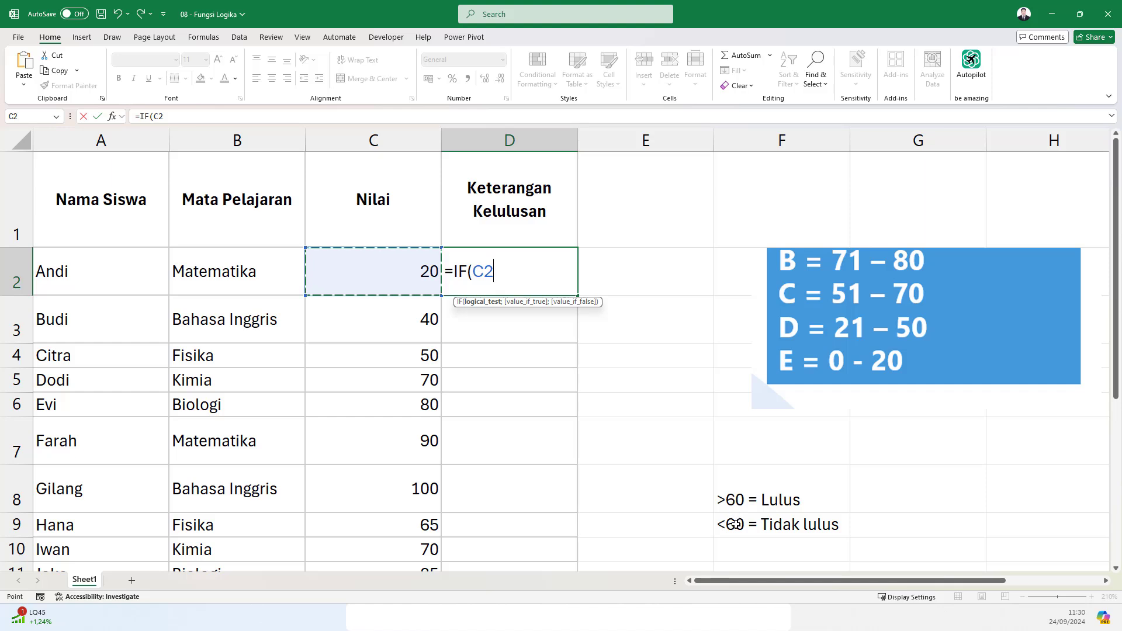
click(500, 272)
text(>60)
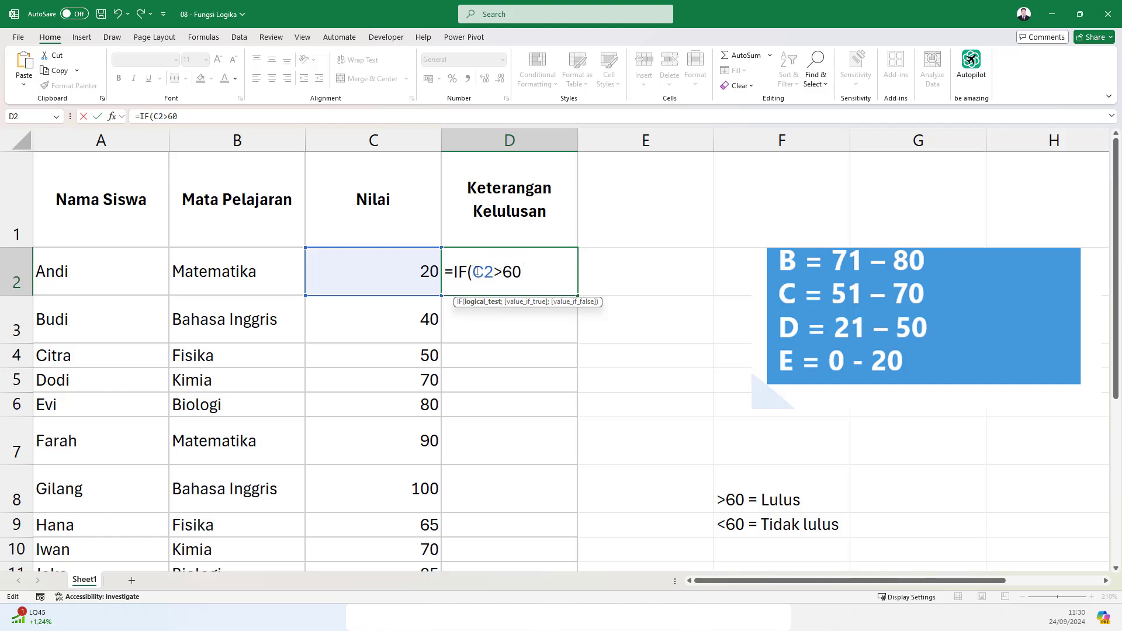
Add "Lulus" in quotation marks as the value-if-true argument of the D2 formula, separated by a semicolon.
click(494, 271)
drag(495, 272, 524, 272)
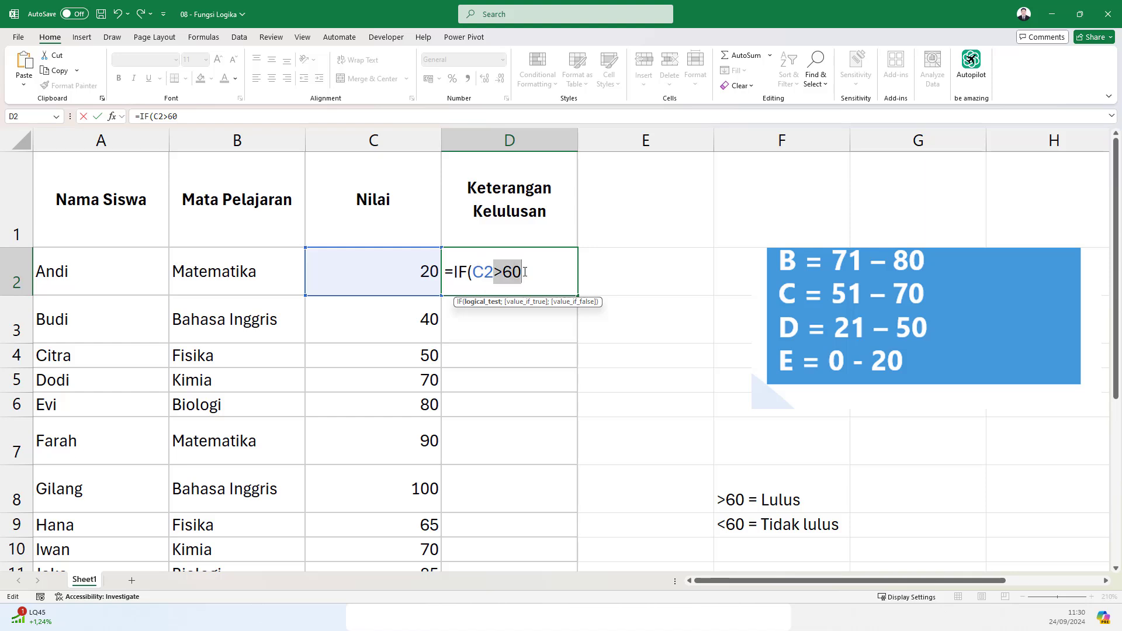
click(525, 272)
mouse_move(525, 272)
mouse_down()
mouse_move(477, 272)
mouse_move(524, 271)
mouse_up()
click(532, 271)
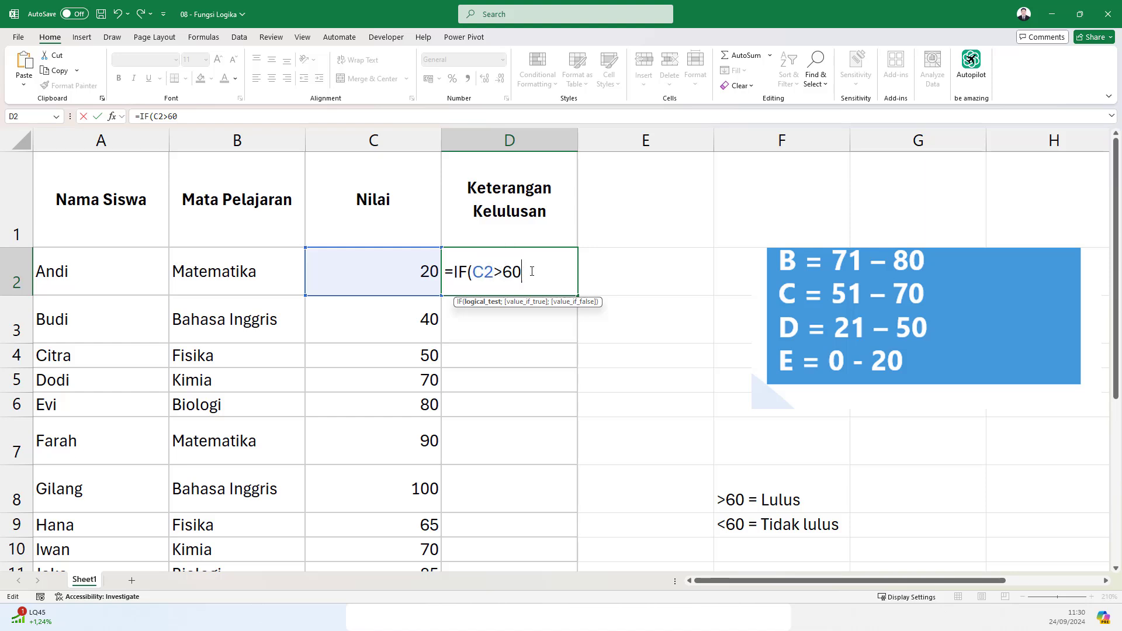
text(;)
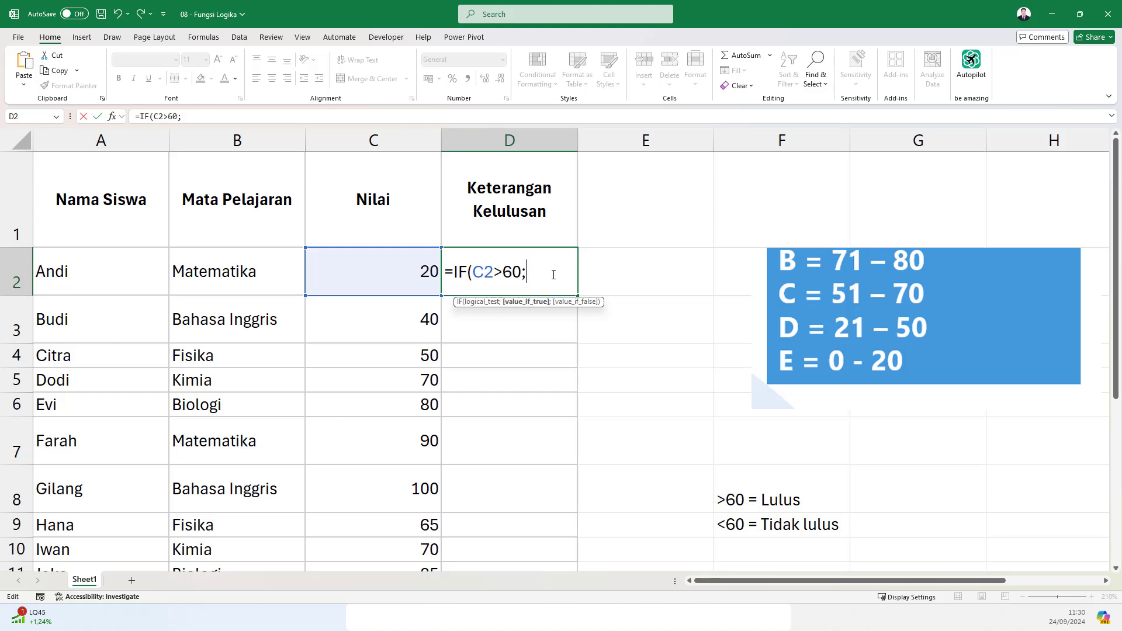
text("Lulus")
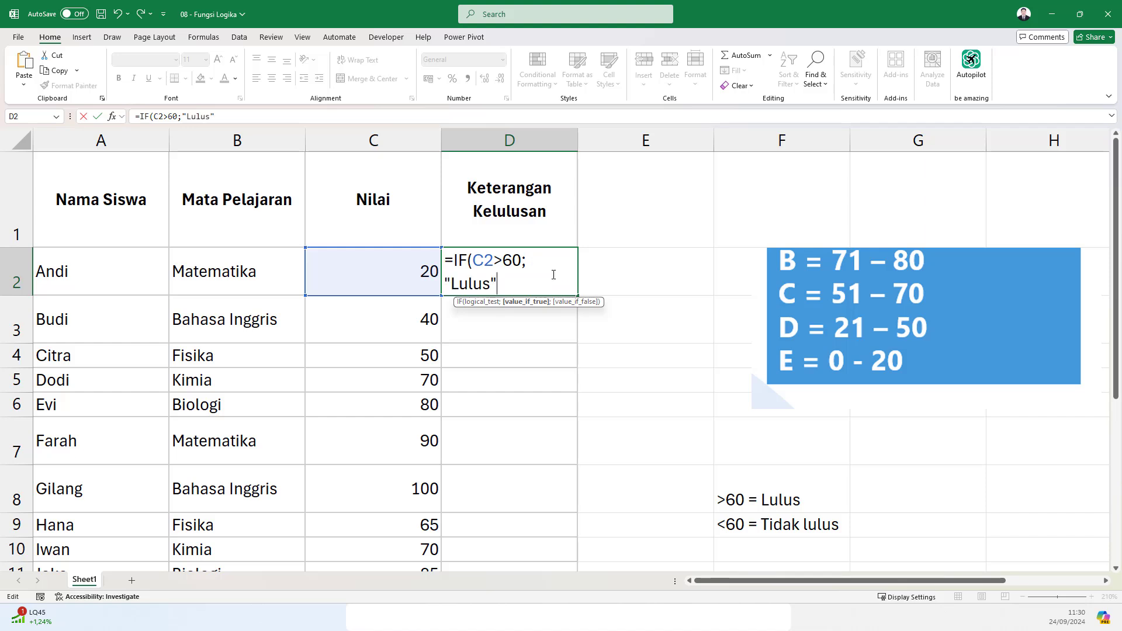
Remove the quoted "Lulus" argument from the D2 formula and enter it again.
mouse_move(498, 283)
mouse_down()
mouse_move(448, 277)
mouse_move(493, 284)
mouse_up()
click(448, 278)
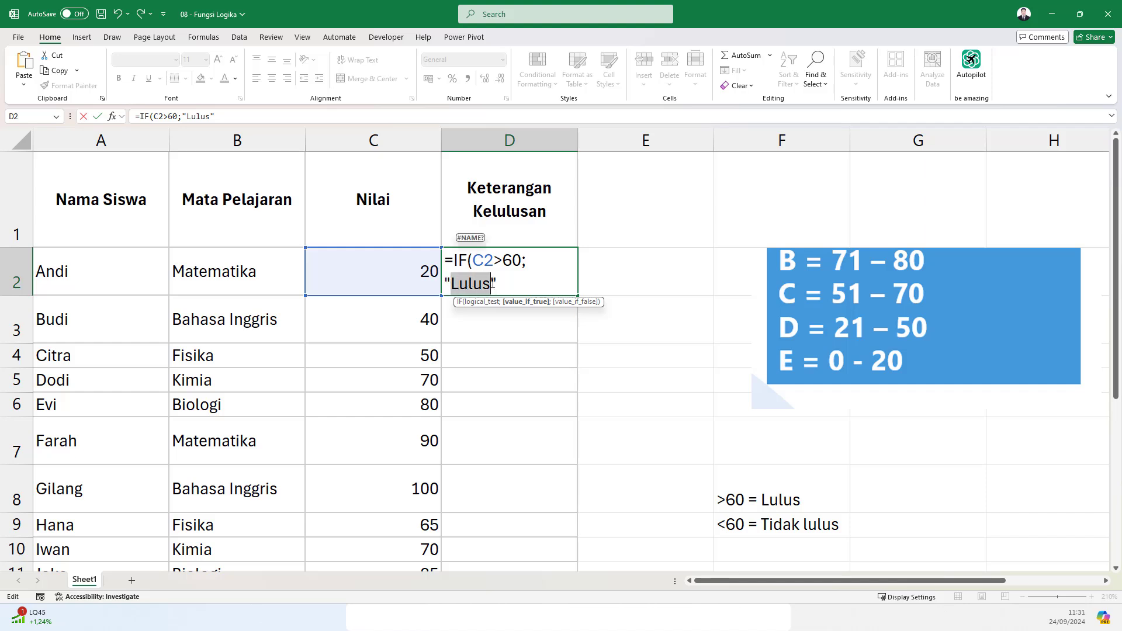
click(492, 283)
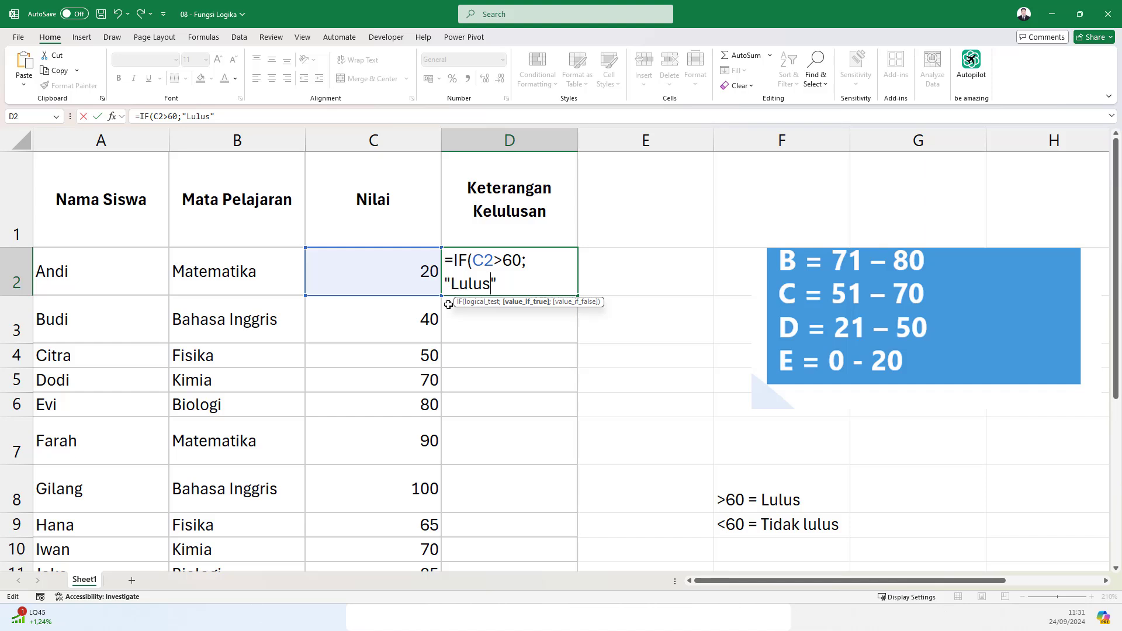
click(502, 284)
double_click(470, 285)
click(502, 283)
drag(484, 281, 429, 273)
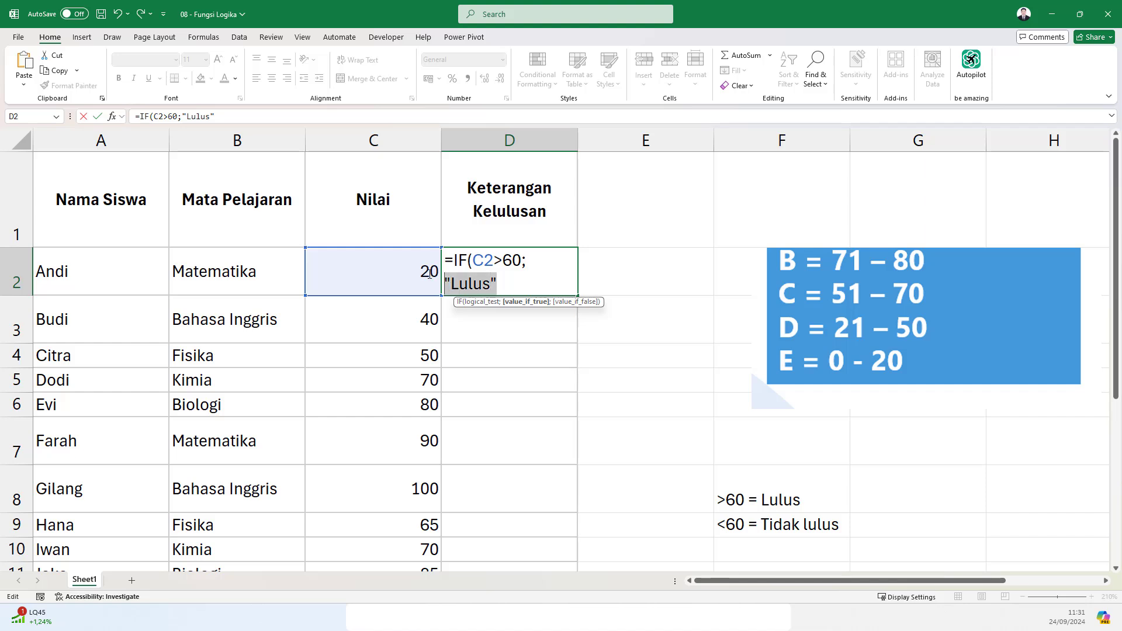
text(`)
key(BackSpace)
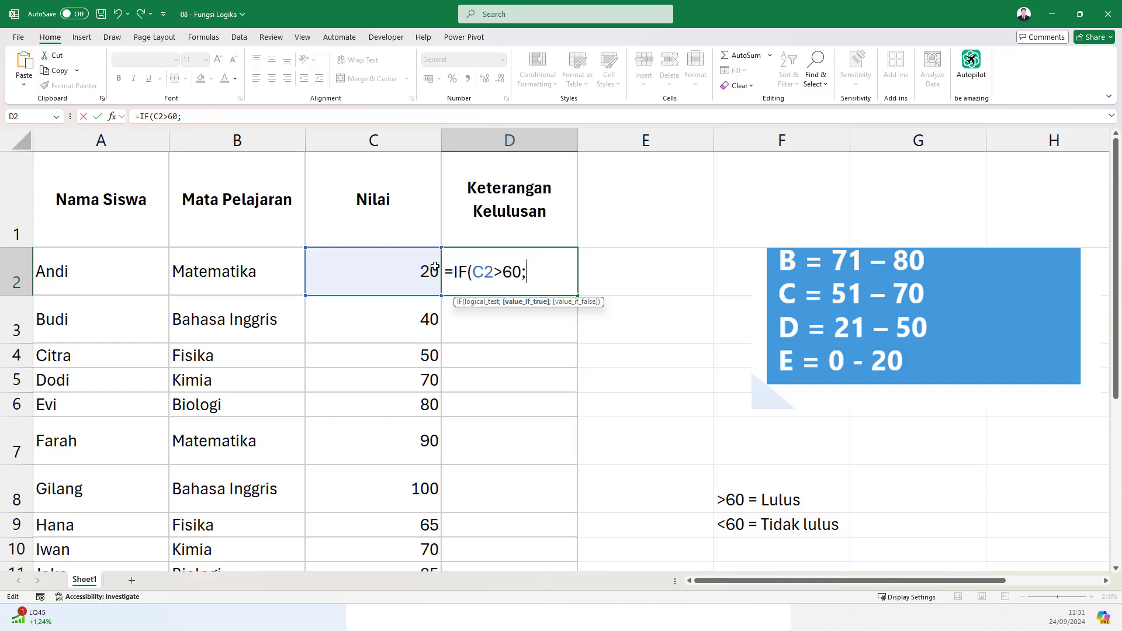
text(1)
key(BackSpace)
text("Lulus")
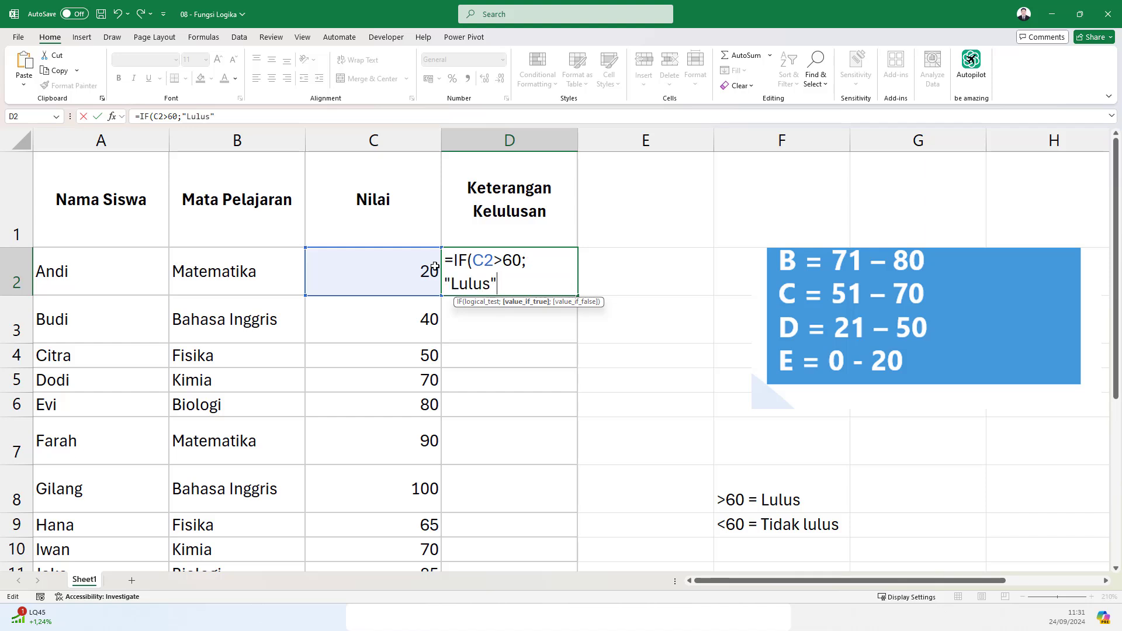
Add "Tidak Lulus" in quotation marks as the value-if-false argument of the D2 formula and close the bracket.
double_click(489, 255)
drag(494, 257, 520, 257)
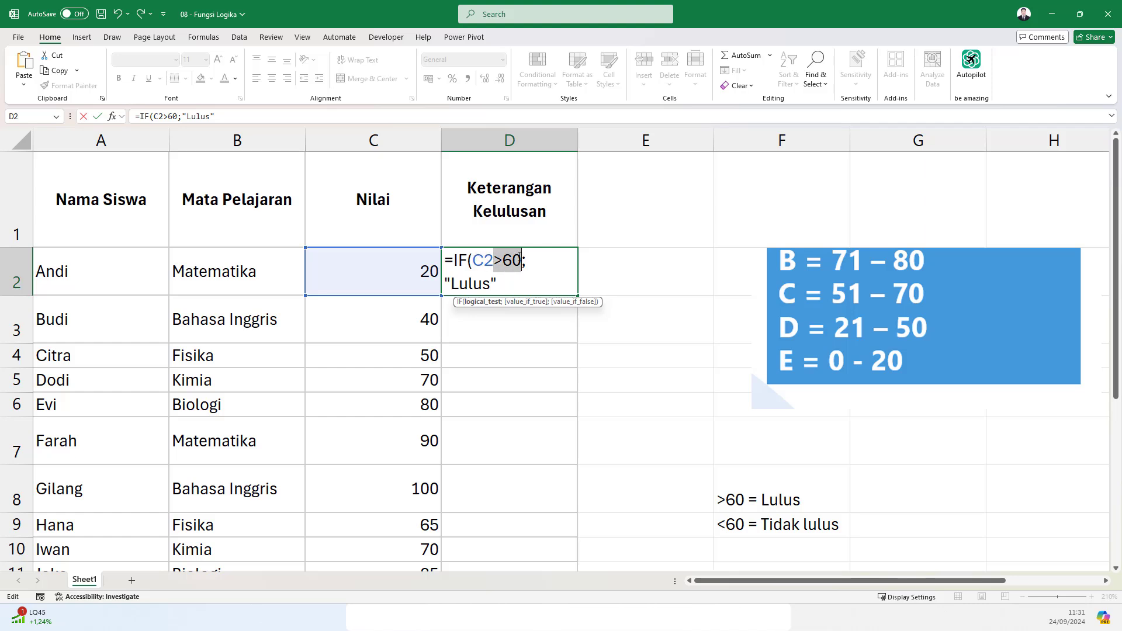
double_click(470, 285)
click(504, 284)
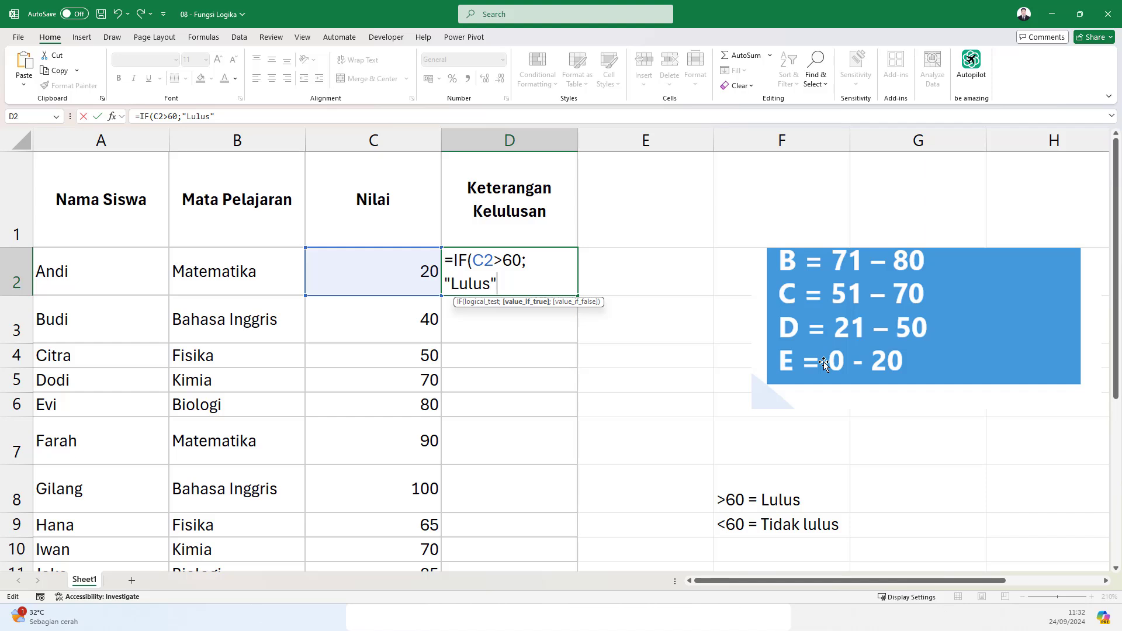
text(;"Tida)
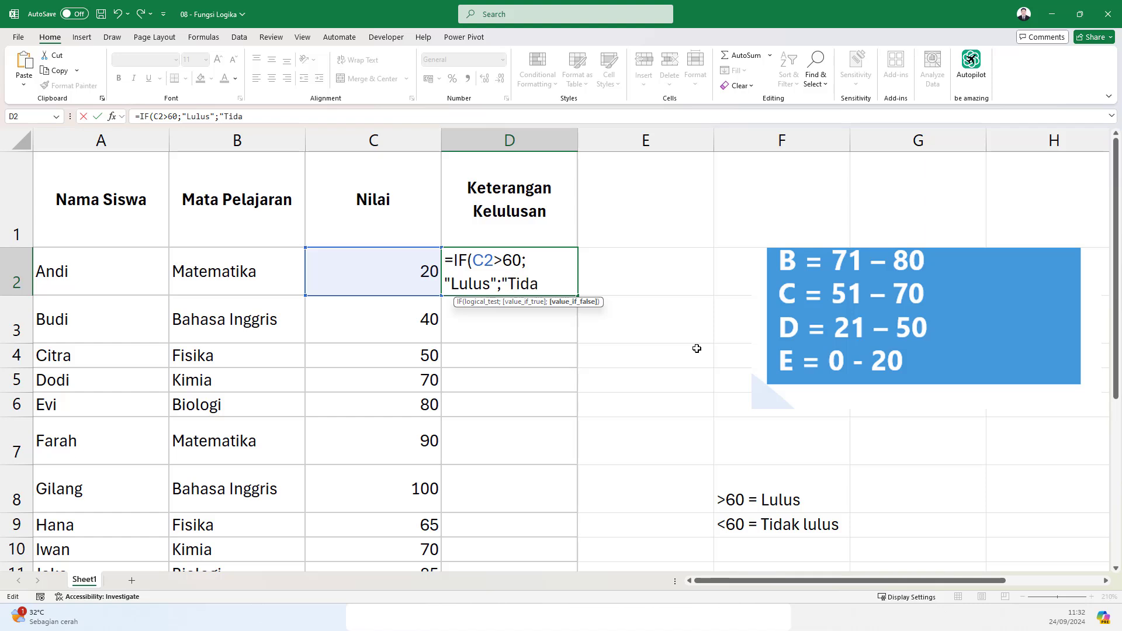
text(k Lulus")
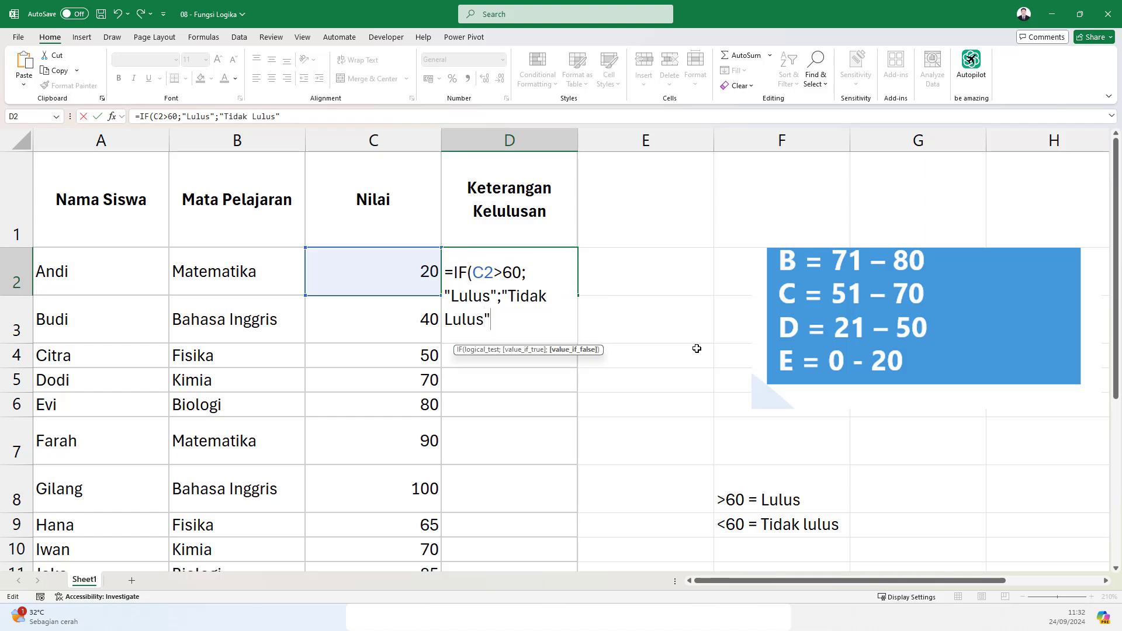
text())
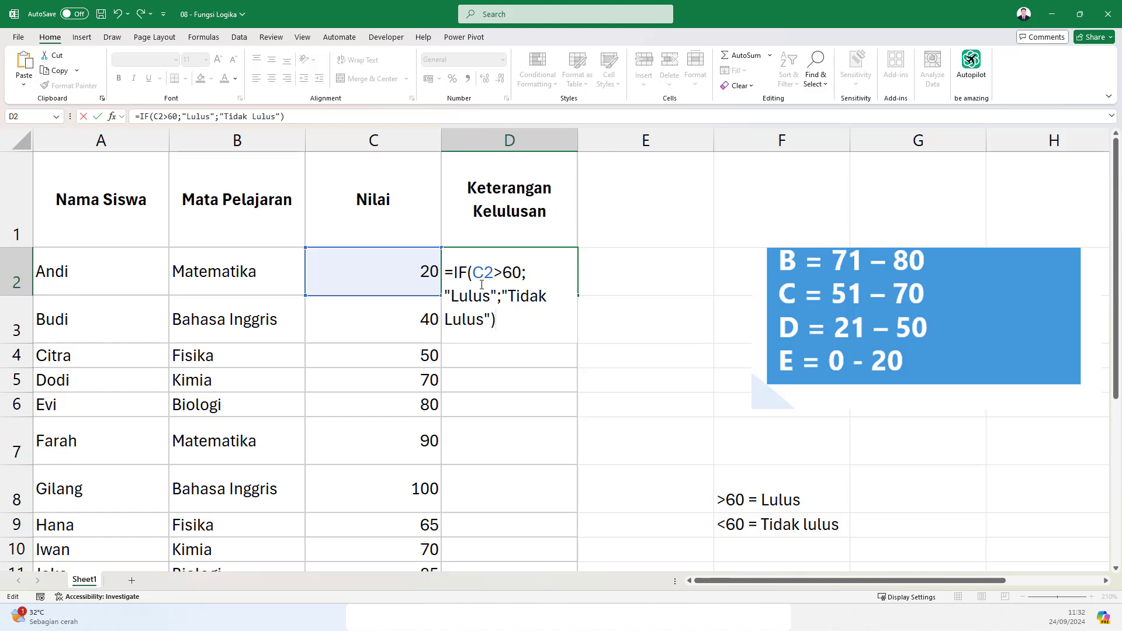
Examine the logical test, the value-if-true and the value-if-false arguments of the D2 formula one after another.
drag(473, 273, 516, 271)
click(498, 271)
click(519, 272)
click(497, 270)
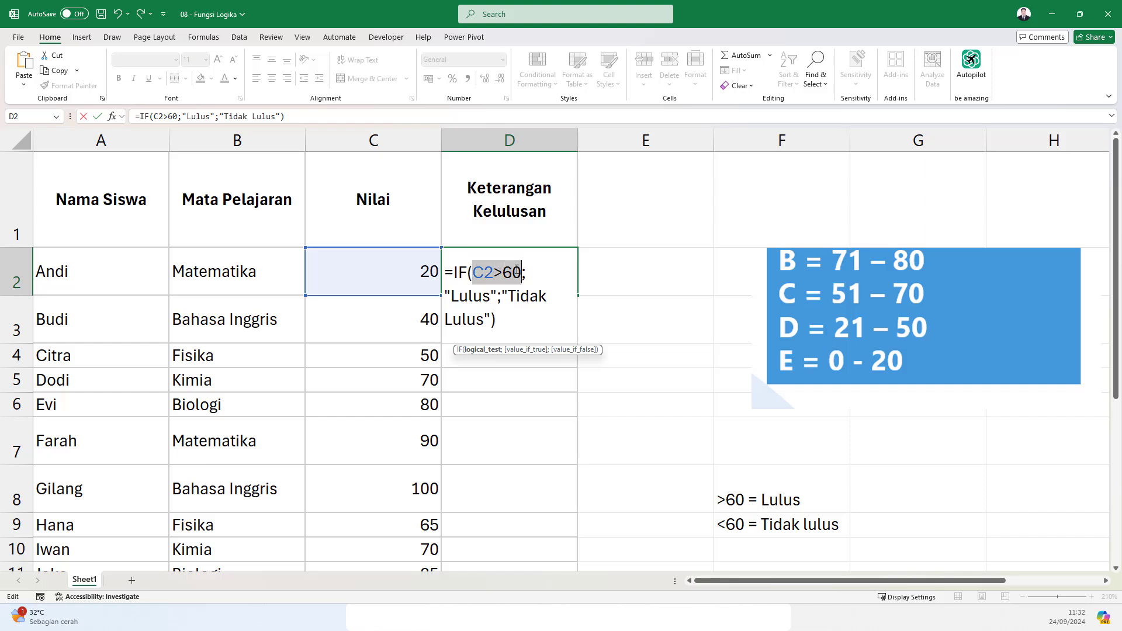
drag(446, 295, 498, 291)
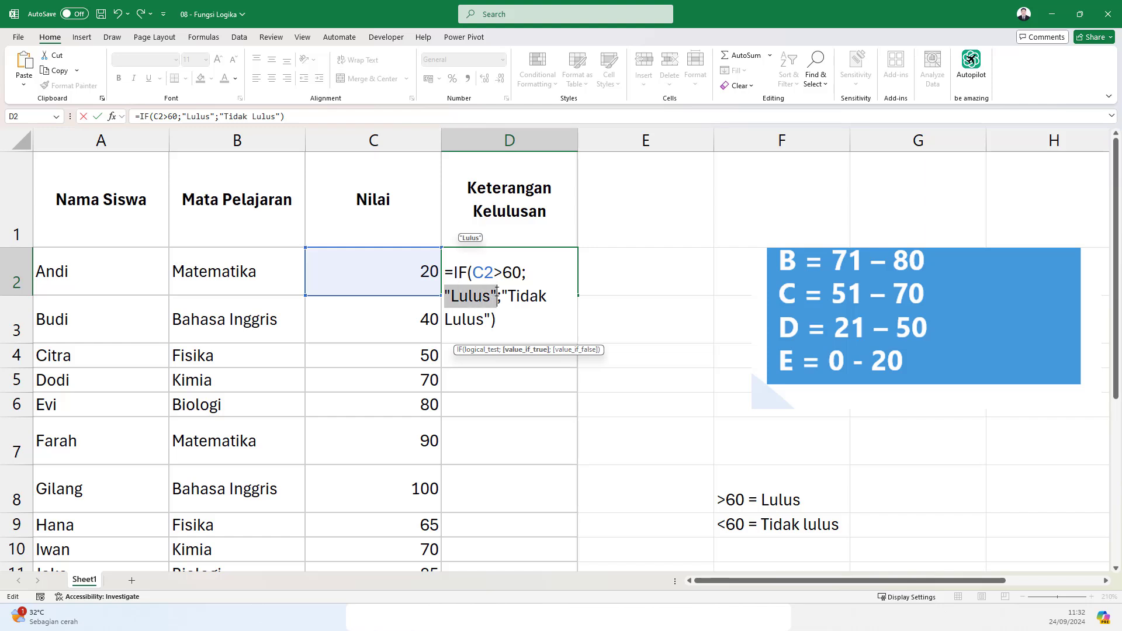
click(498, 294)
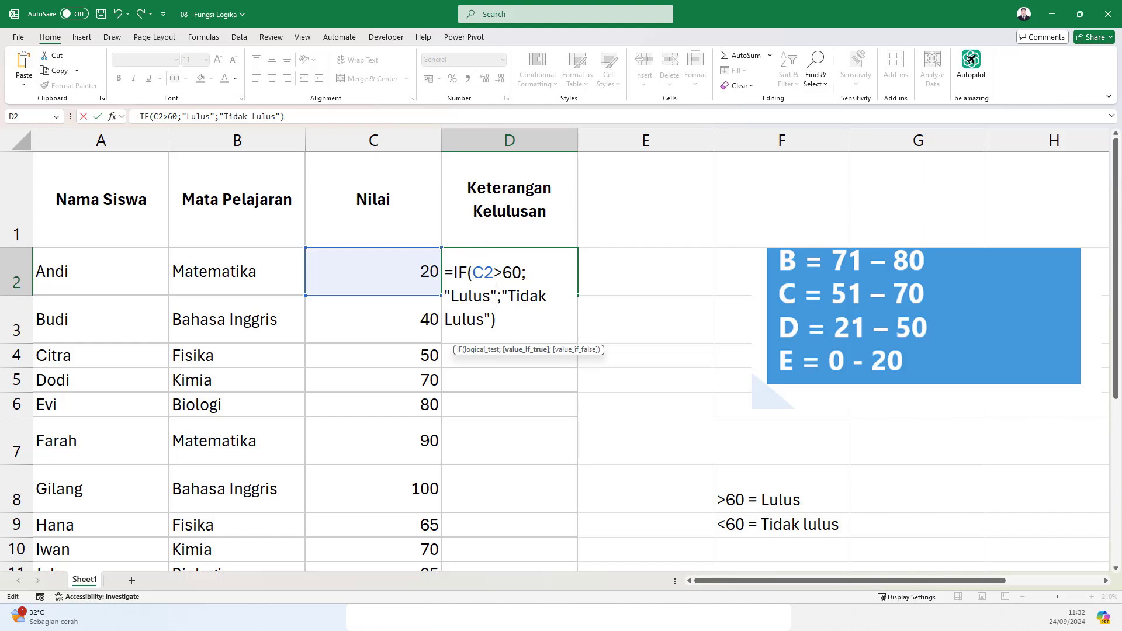
drag(502, 296, 494, 319)
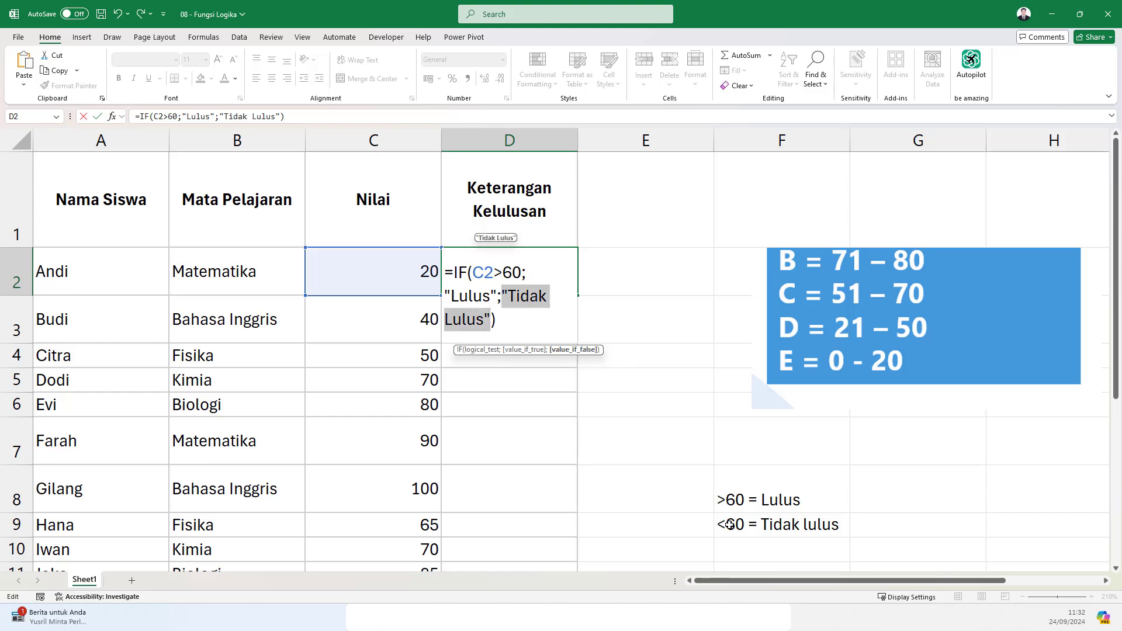
click(503, 291)
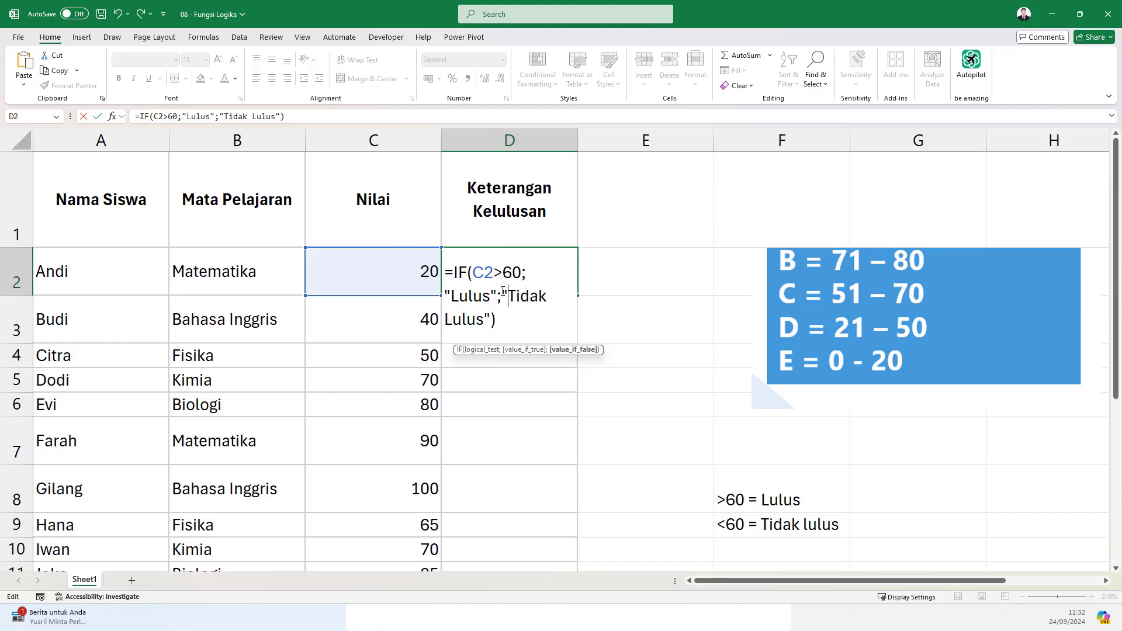
click(506, 313)
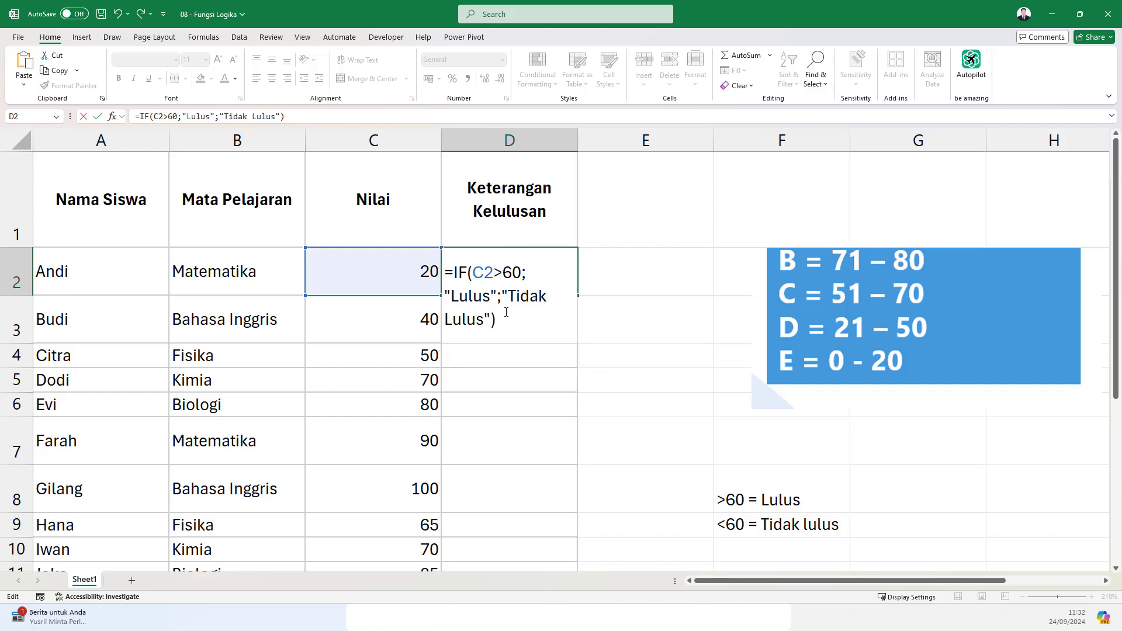
Confirm the D2 formula and fill it down the Keterangan Kelulusan column through D11.
key(Return)
click(571, 294)
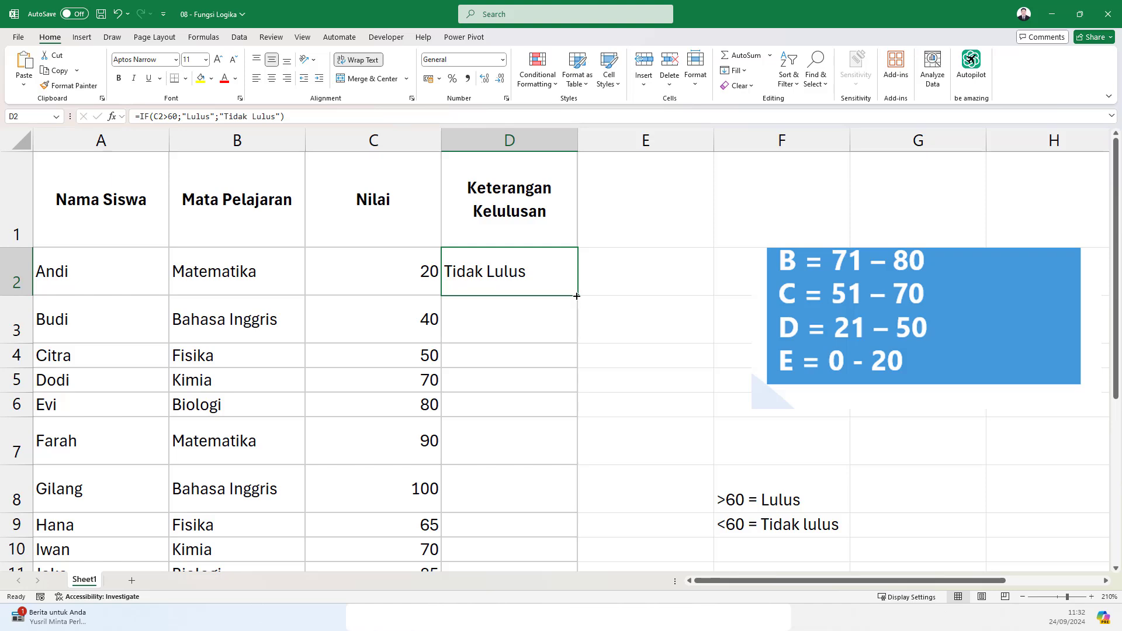
drag(577, 296, 562, 485)
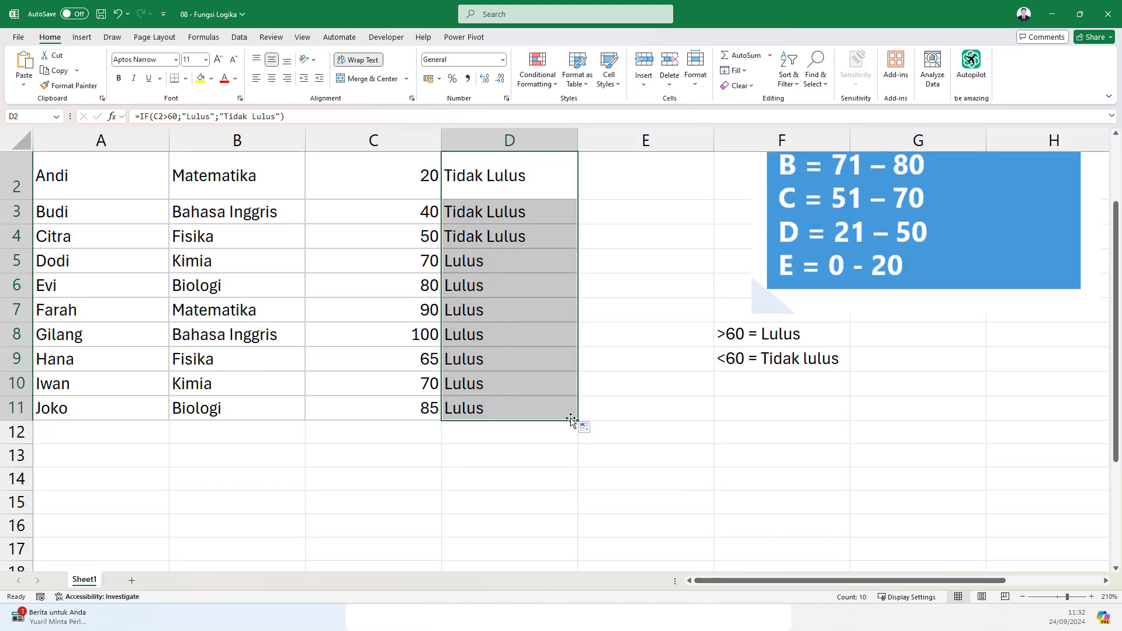
Check the filled pass/fail results in the Keterangan Kelulusan column against the scores in the Nilai column.
scroll(519, 393, up, 1)
click(445, 310)
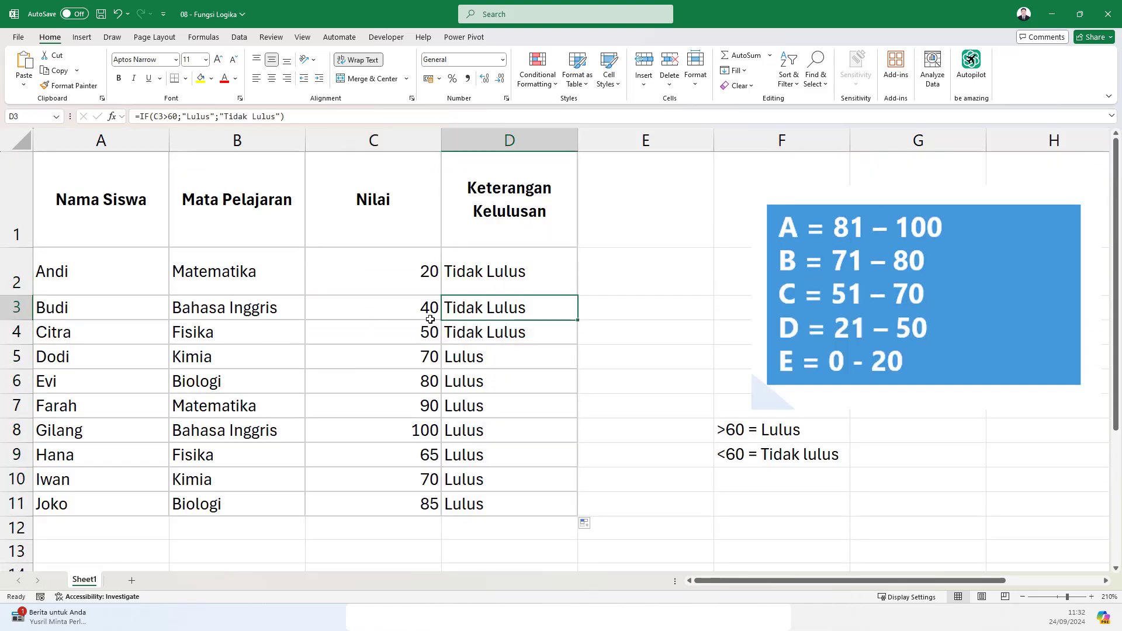
click(432, 331)
click(445, 339)
drag(446, 355, 459, 501)
click(492, 358)
Reopen the IF formula in D2, review its arguments and close it unchanged.
double_click(506, 276)
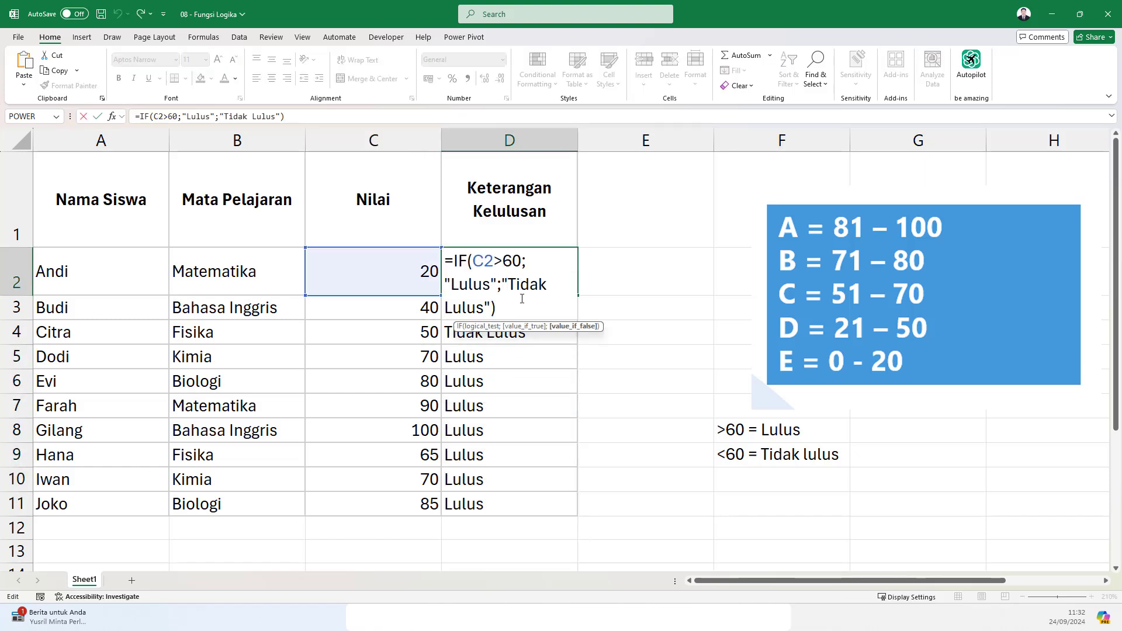
double_click(494, 261)
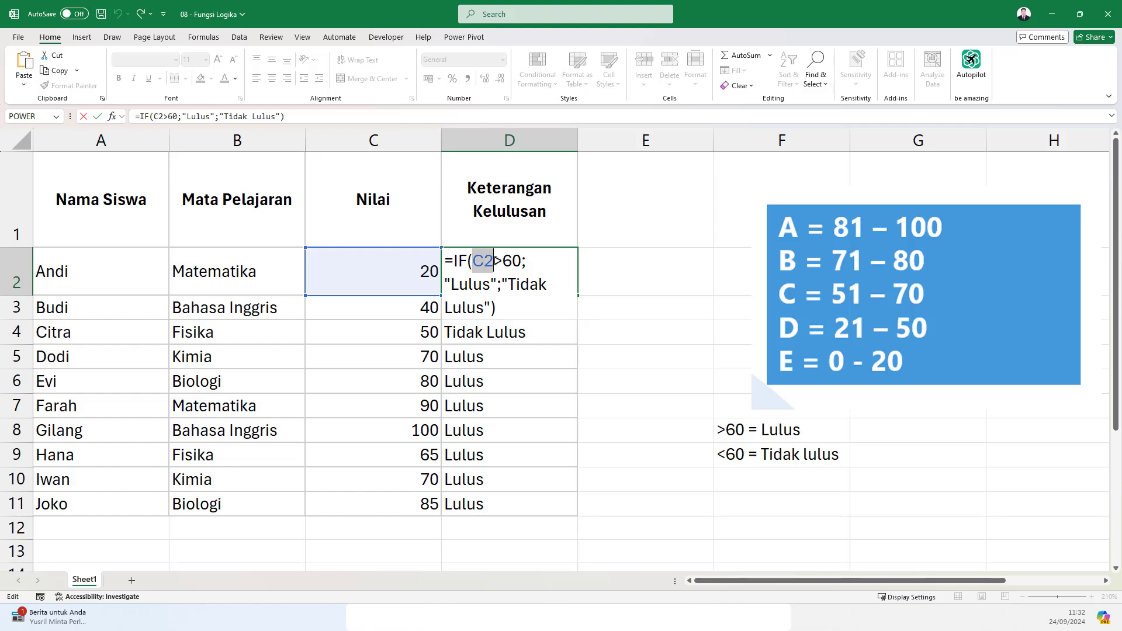
drag(473, 261, 489, 309)
click(526, 262)
click(447, 280)
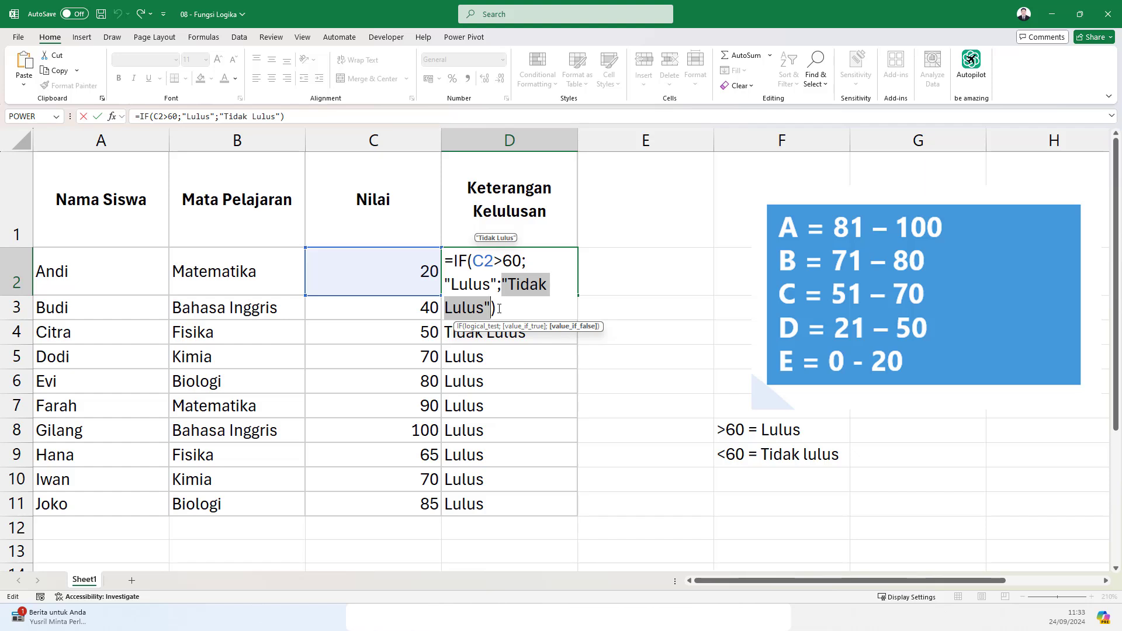
key(Return)
click(515, 268)
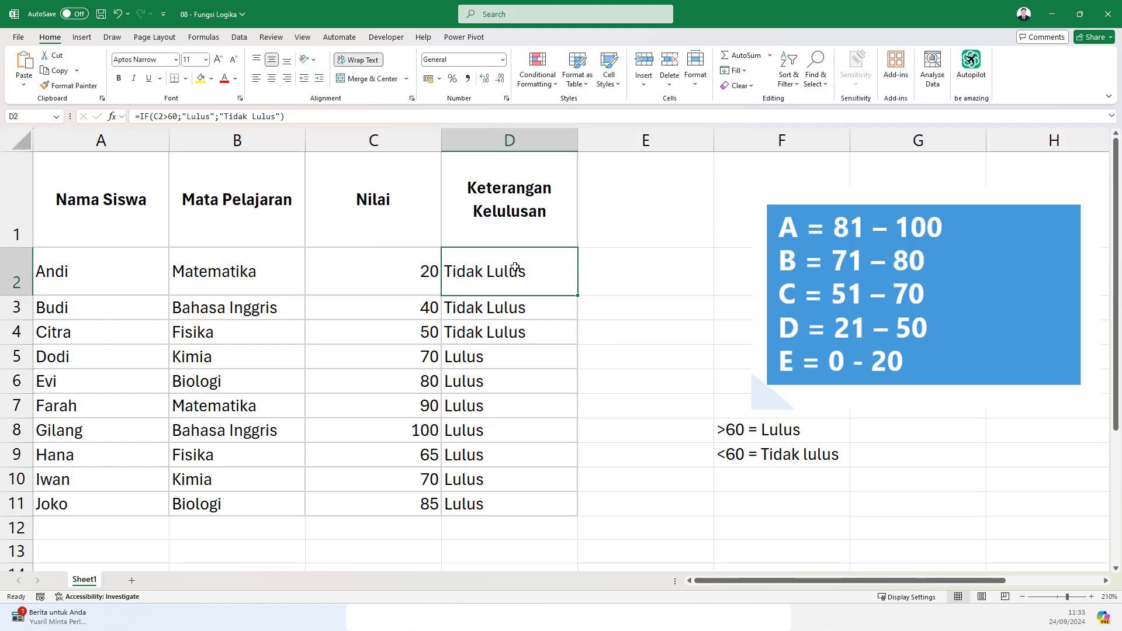
Enter the column heading "Nilai Huruf" in cell E1.
click(606, 203)
text(Nilai Huruf)
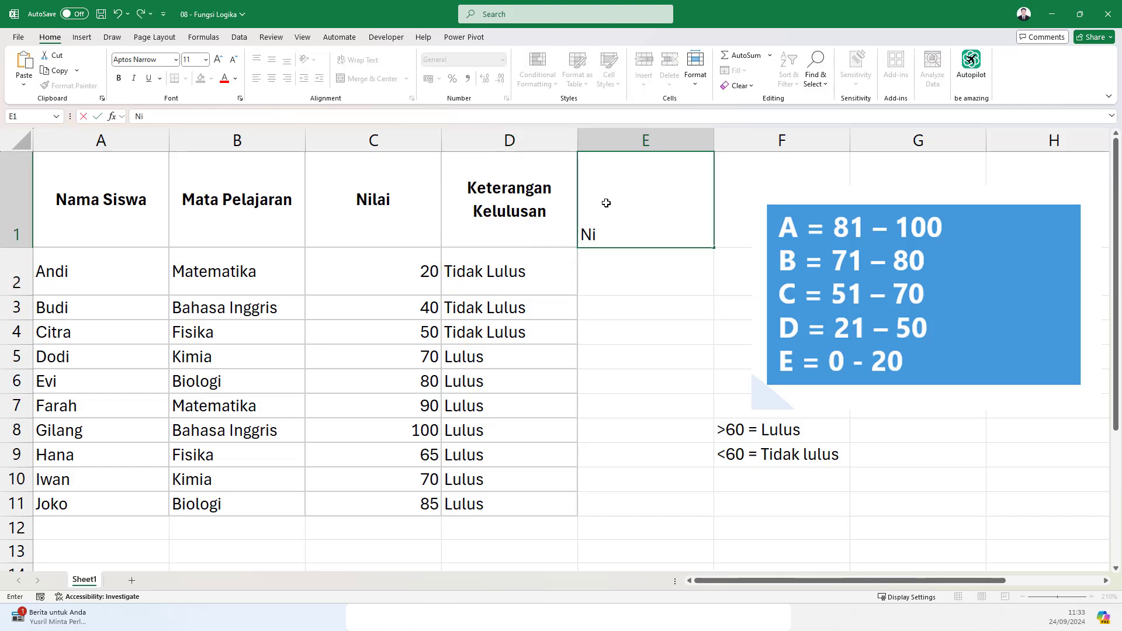
key(Return)
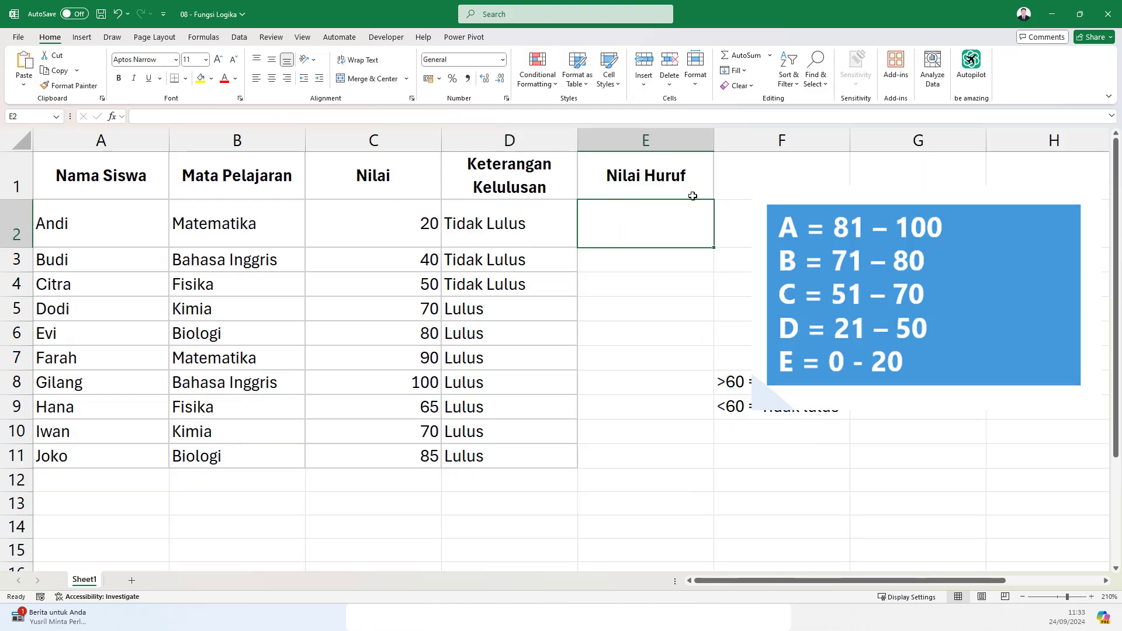
Shrink the grade-range picture slightly and move it above the pass/fail rules in F8:F9, leaving them uncovered.
drag(880, 355, 911, 327)
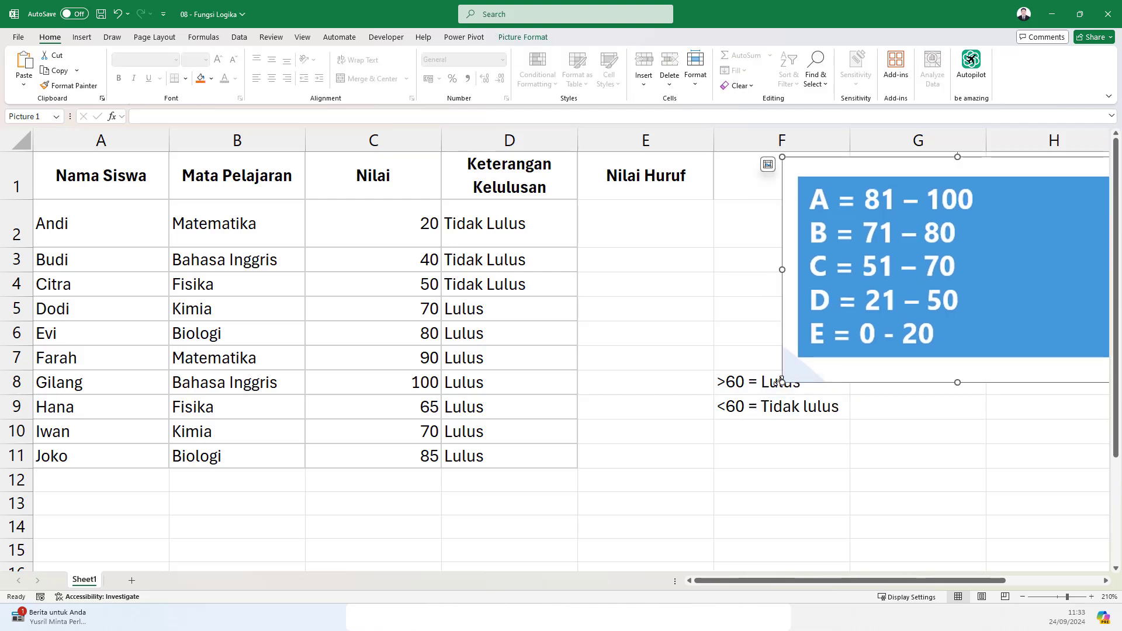
drag(781, 381, 803, 364)
drag(888, 289, 829, 282)
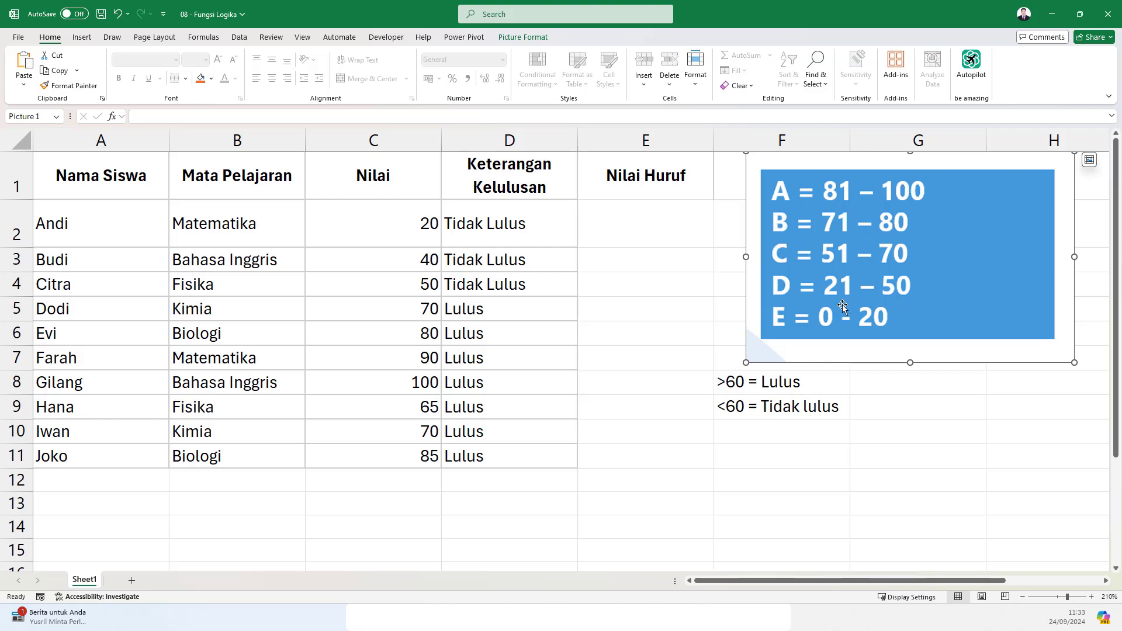
drag(853, 305, 862, 297)
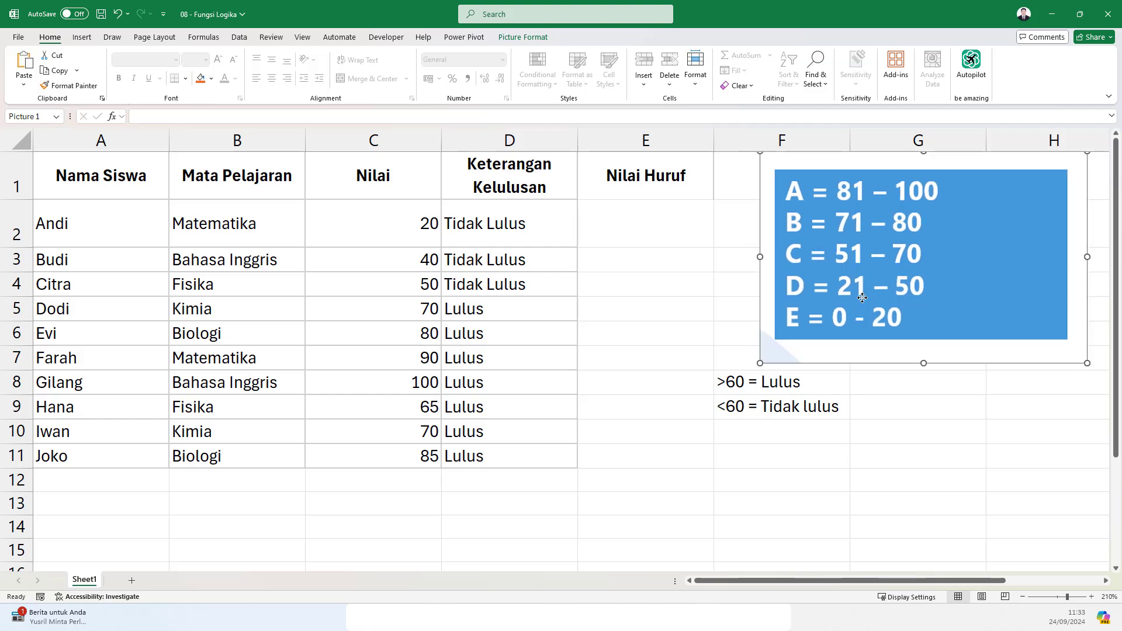
Enter the note "N-5 = 4 IF" in cell F12.
click(761, 484)
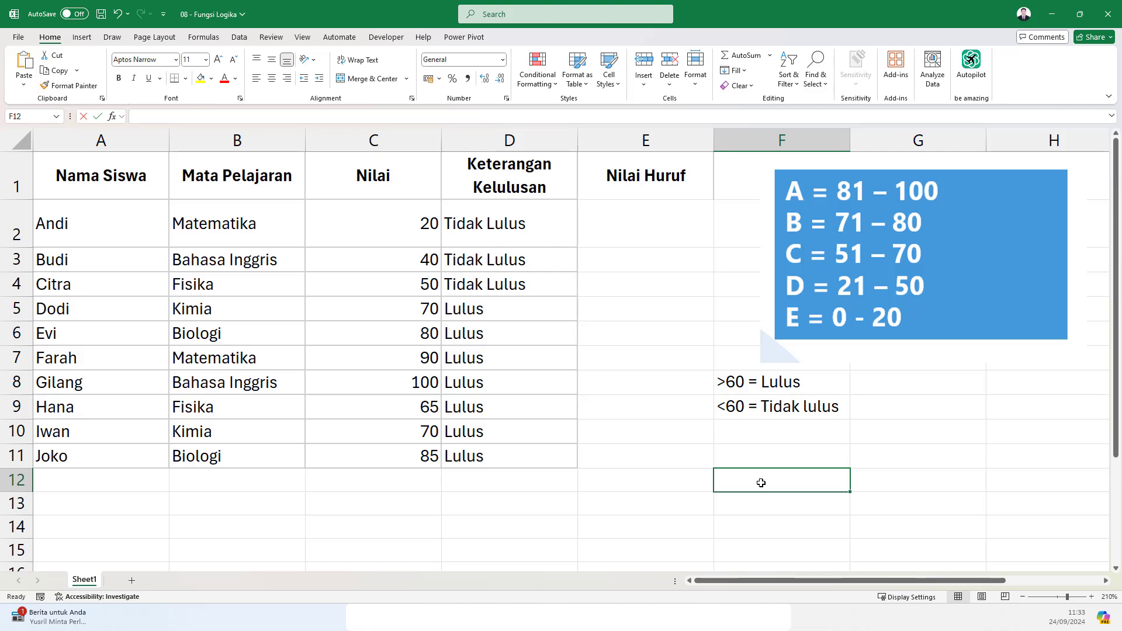
text(N-5)
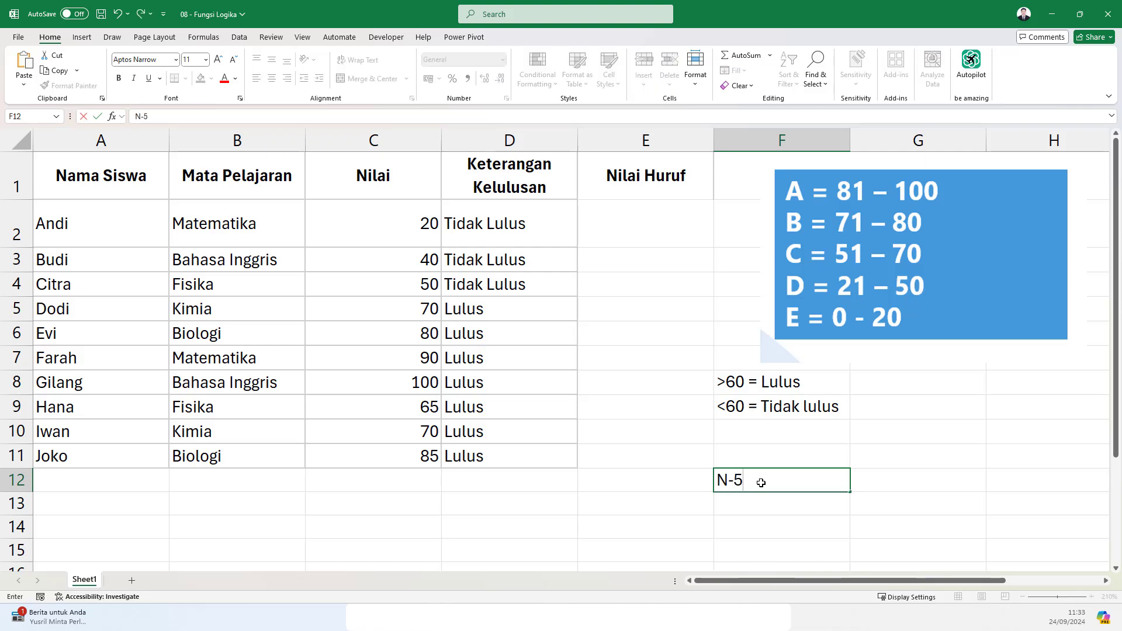
key(Return)
click(761, 483)
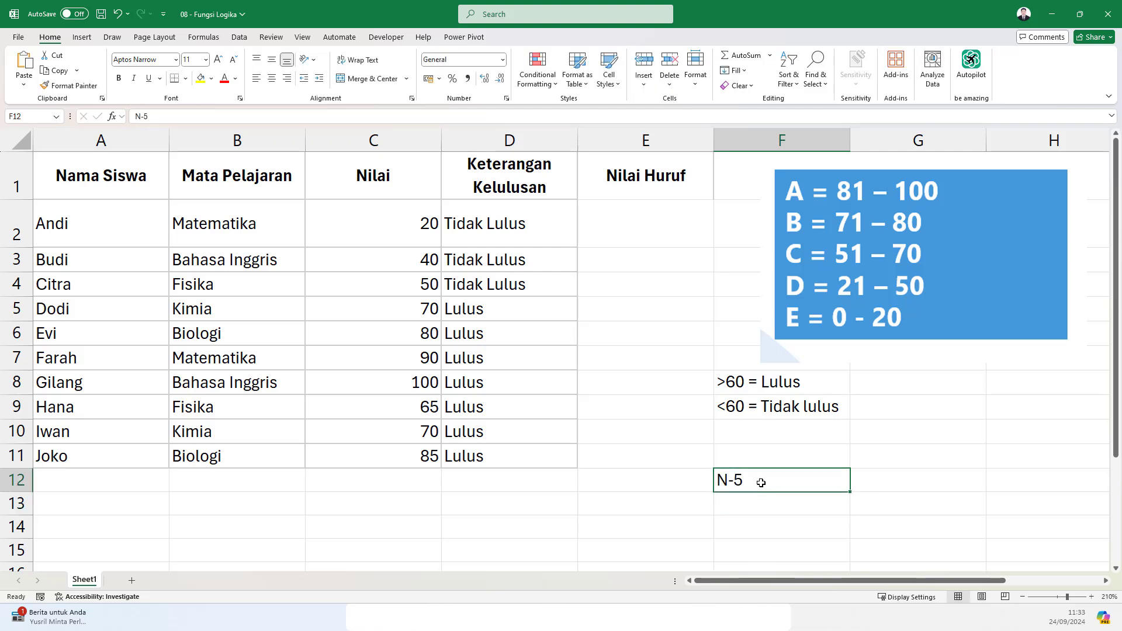
double_click(761, 483)
text(= 4 IF)
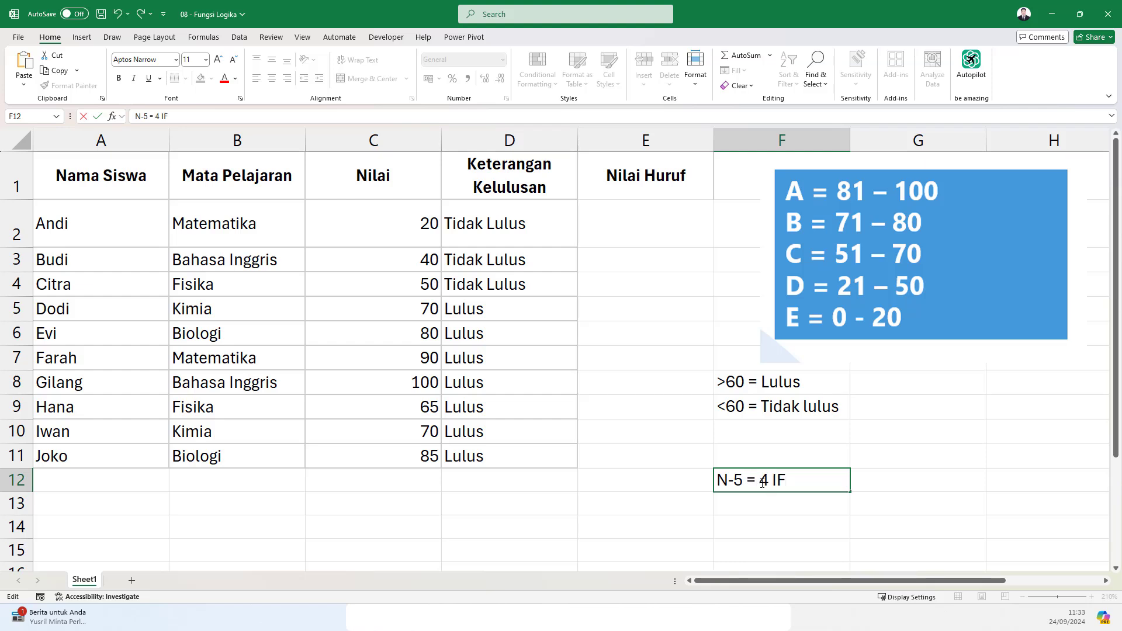
key(Return)
Start an IF formula in cell E2 with the test C2>80 and "A" as the value-if-true argument, ending with a semicolon.
click(607, 231)
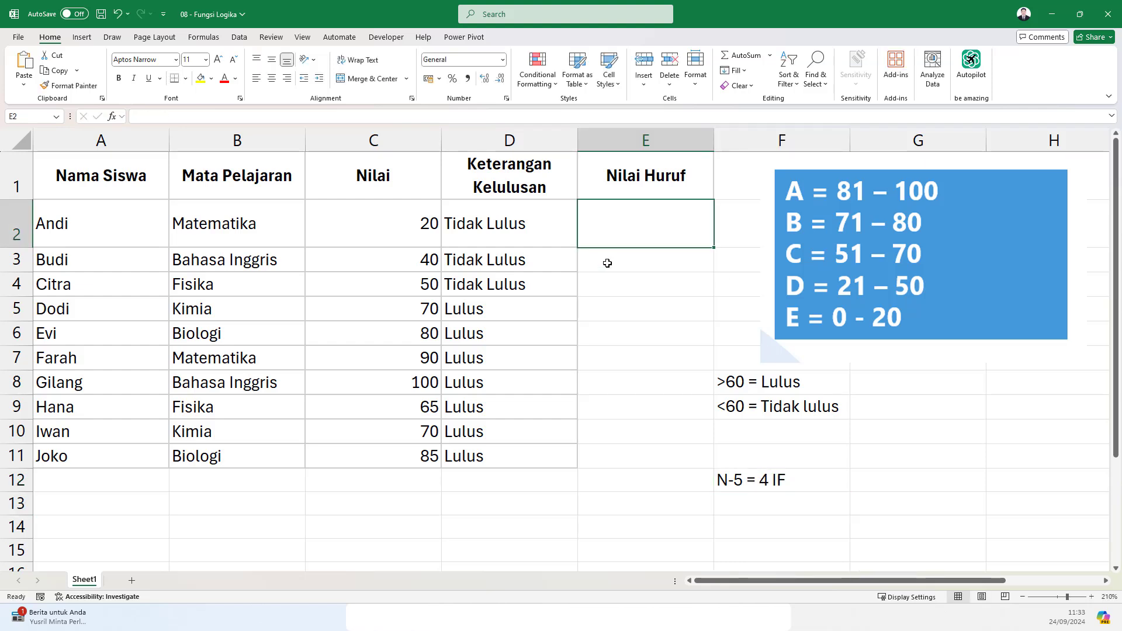
text(=IF)
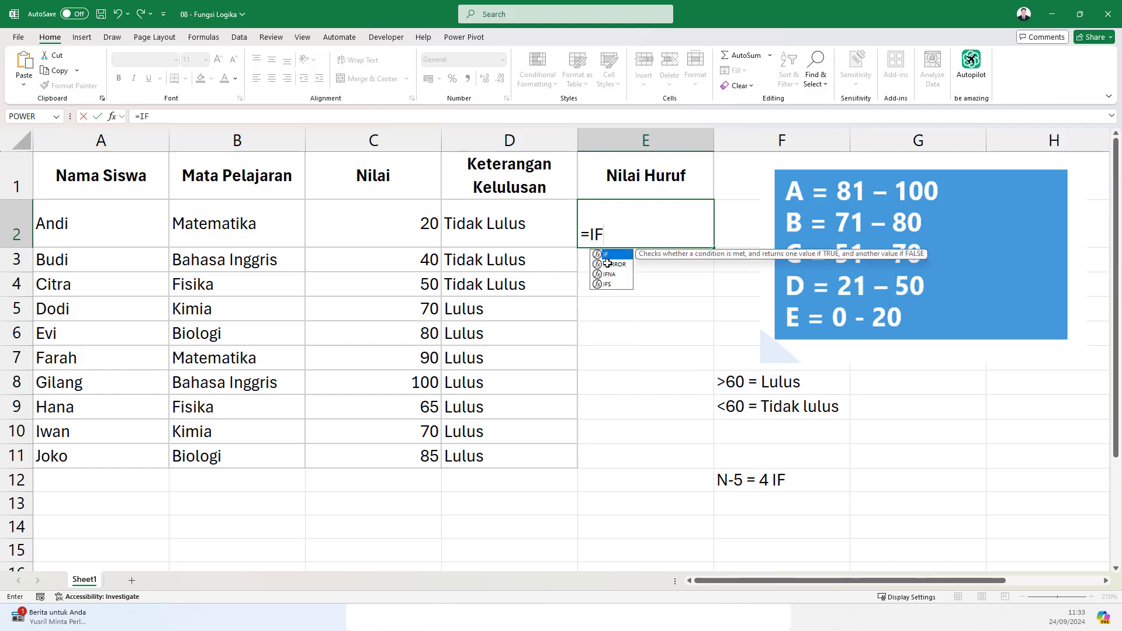
text(()
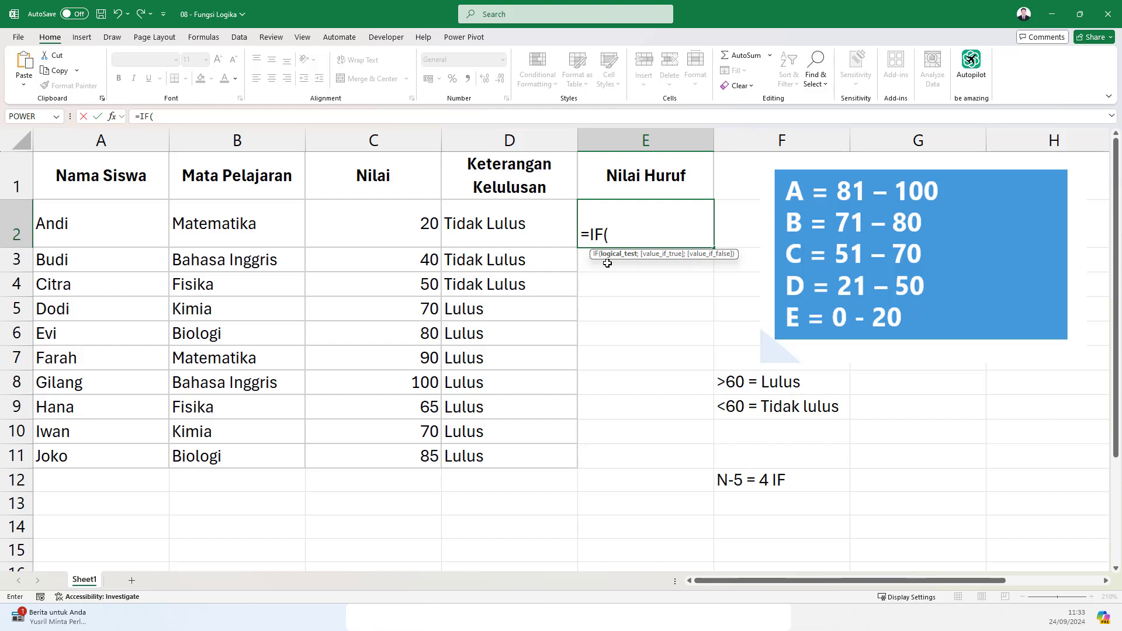
click(406, 230)
text(>8)
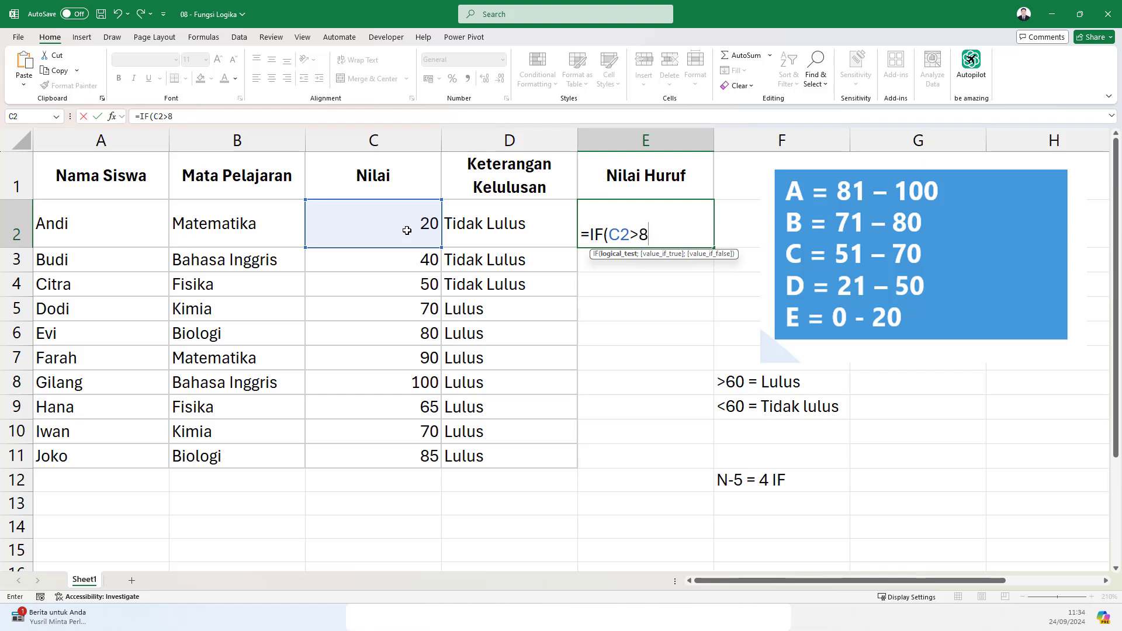
text(0;"A)
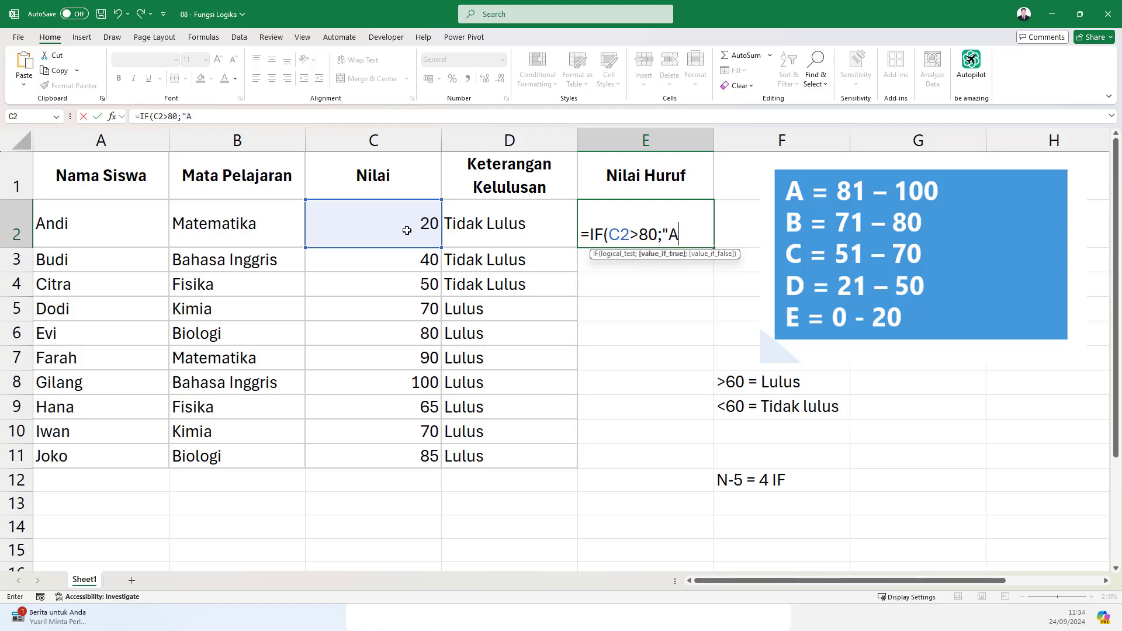
text(")
text(;)
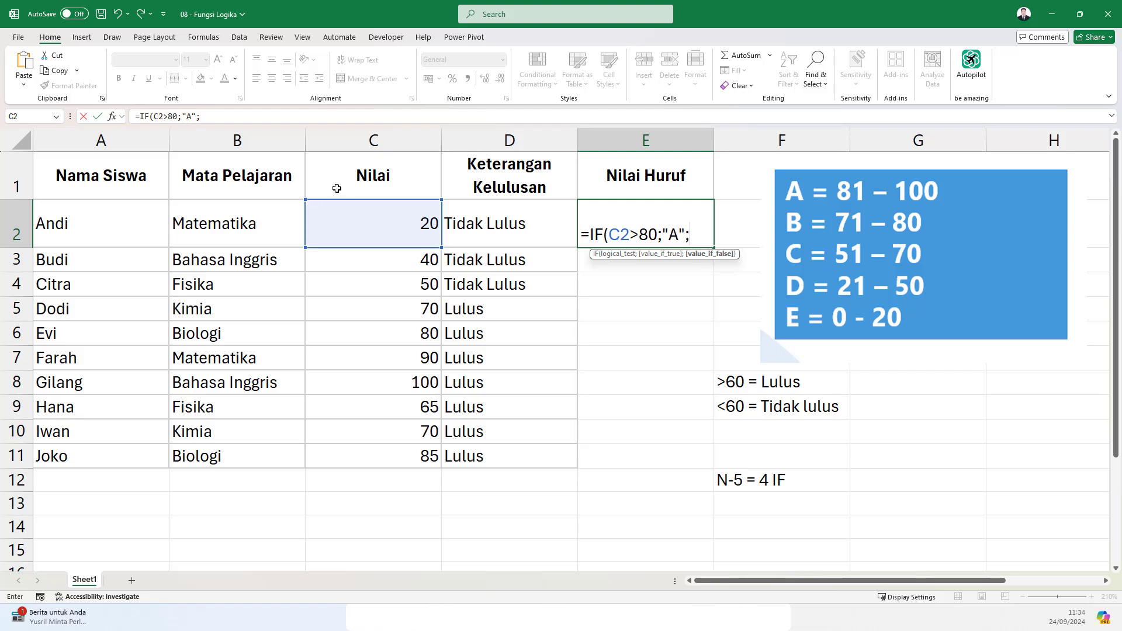
Copy IF(C2>80;"A" within the E2 formula and paste it after the semicolon as a nested value-if-false argument.
drag(592, 234, 686, 234)
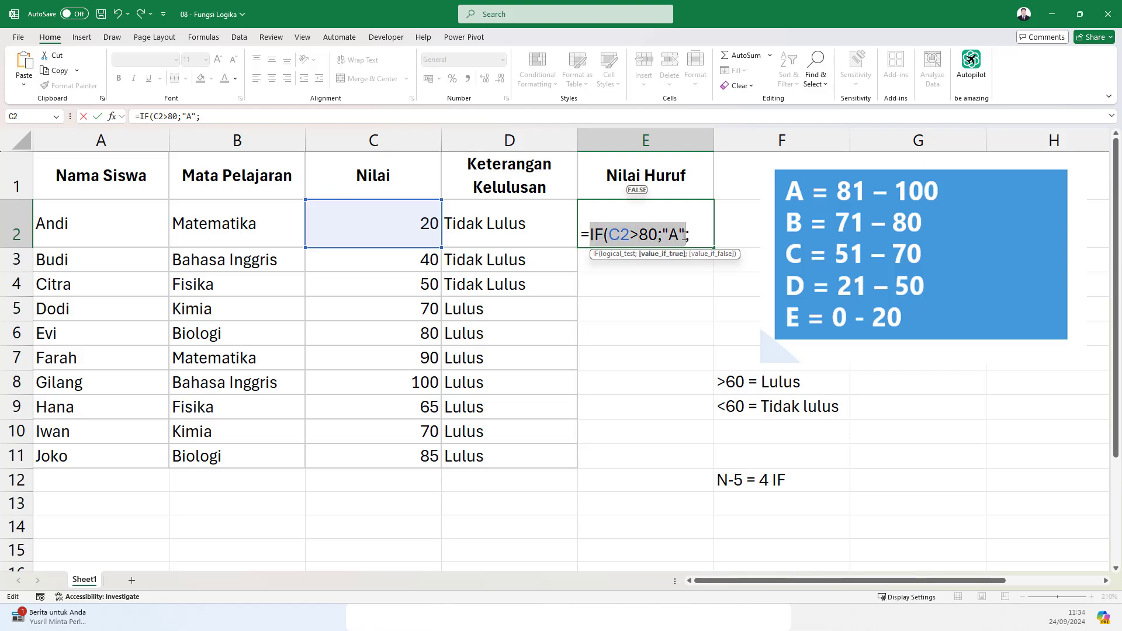
click(694, 236)
key(ctrl+v)
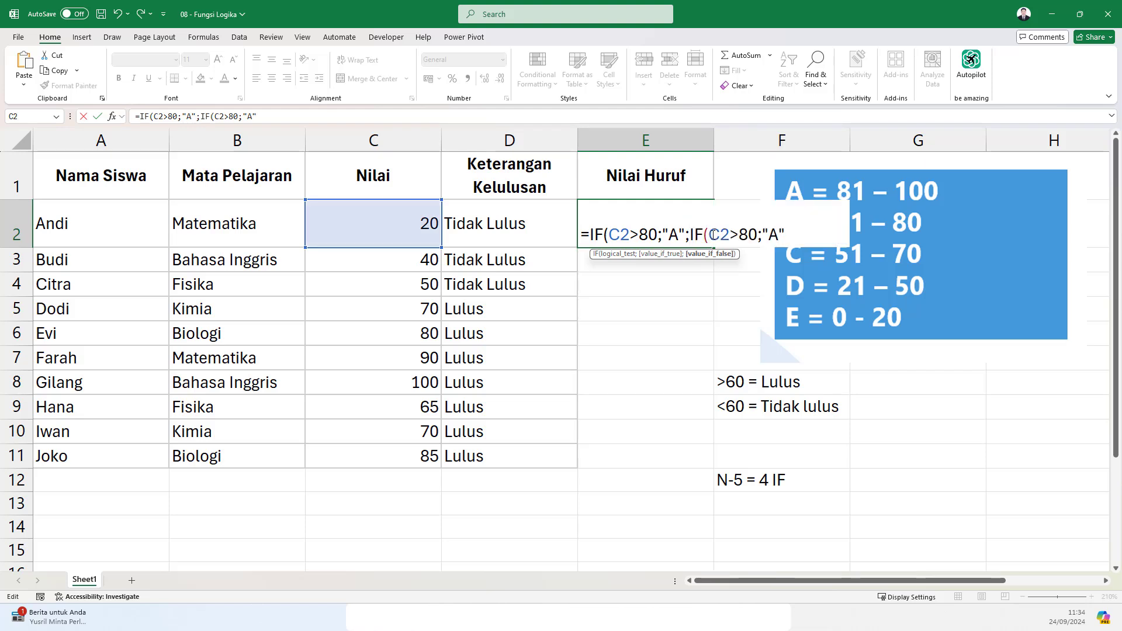
Change the second IF in the E2 formula to test C2>71 and return "B", ending with a semicolon.
click(709, 234)
drag(710, 234, 730, 235)
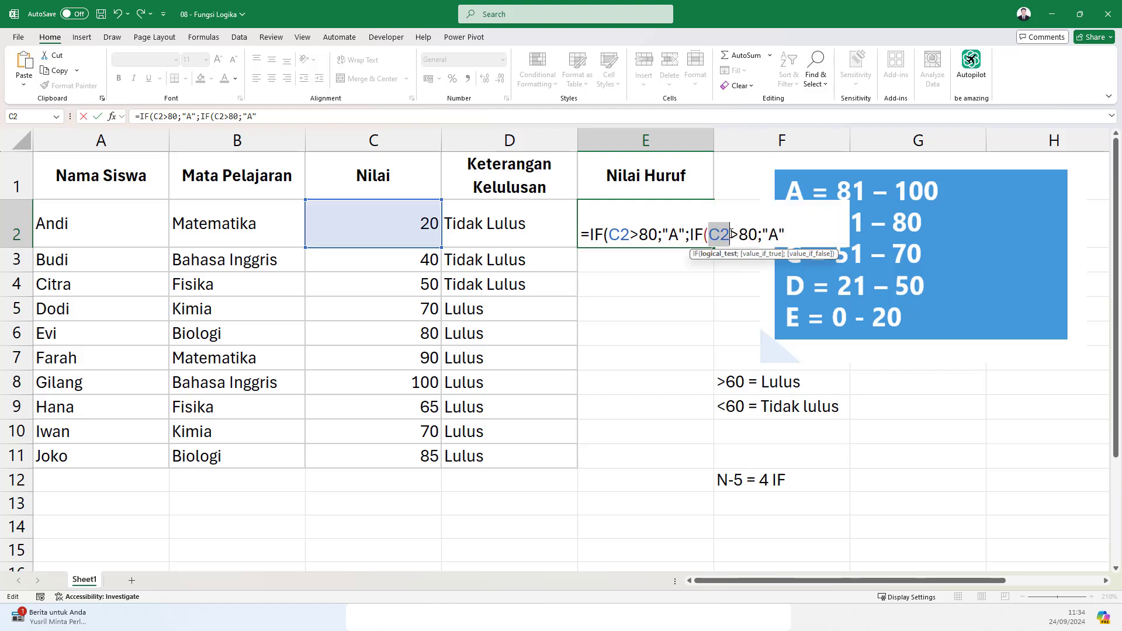
click(739, 235)
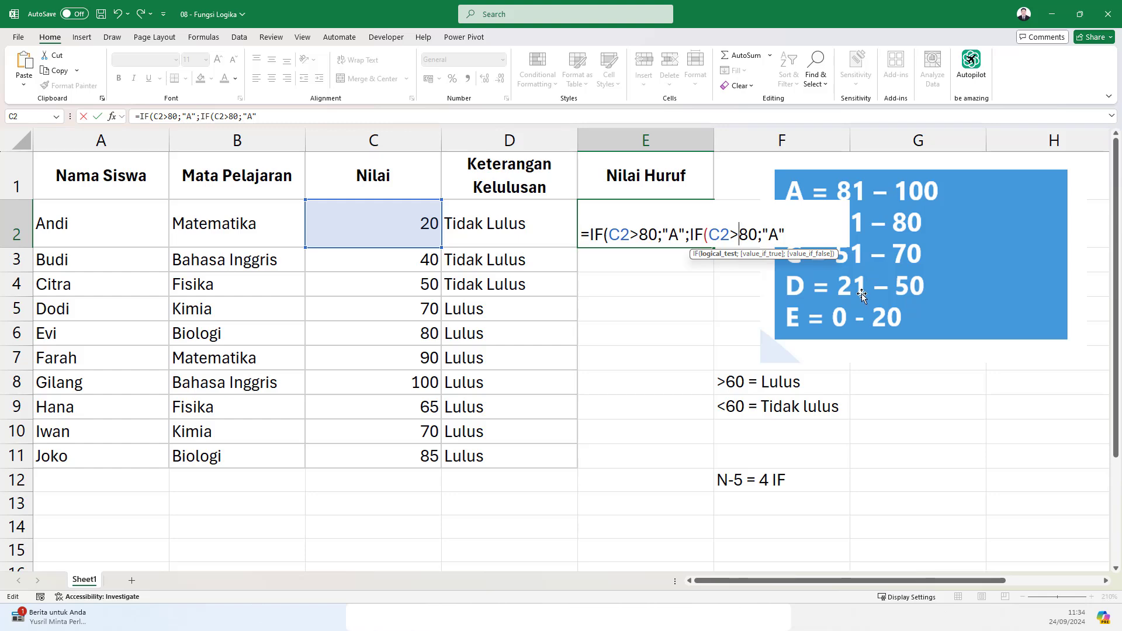
scroll(880, 316, down, 2)
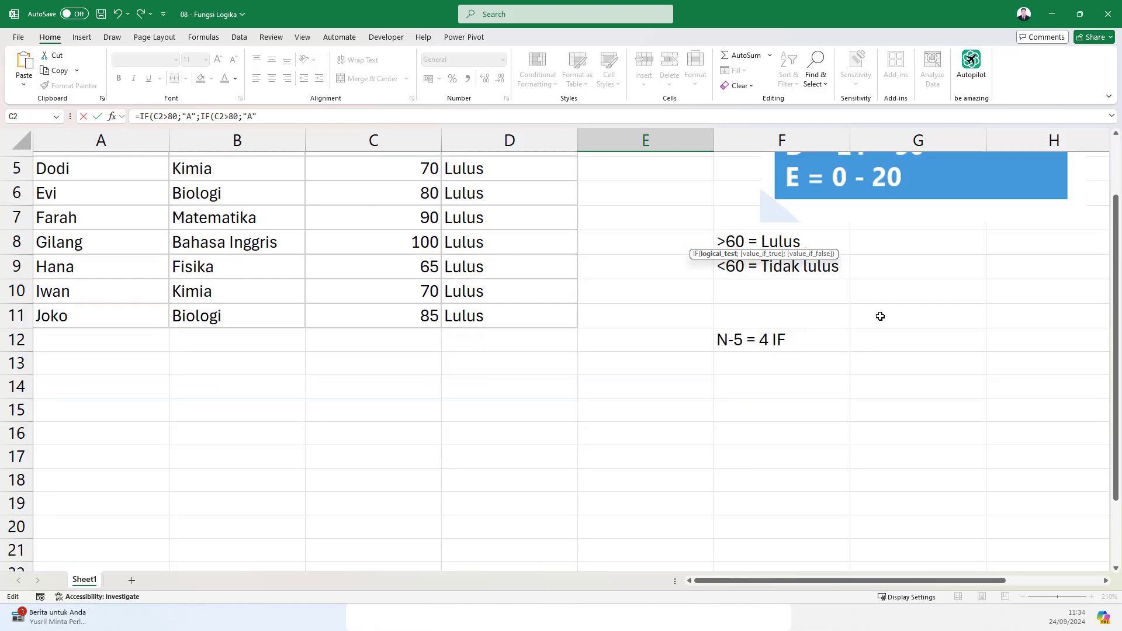
scroll(880, 316, up, 2)
scroll(880, 316, down, 2)
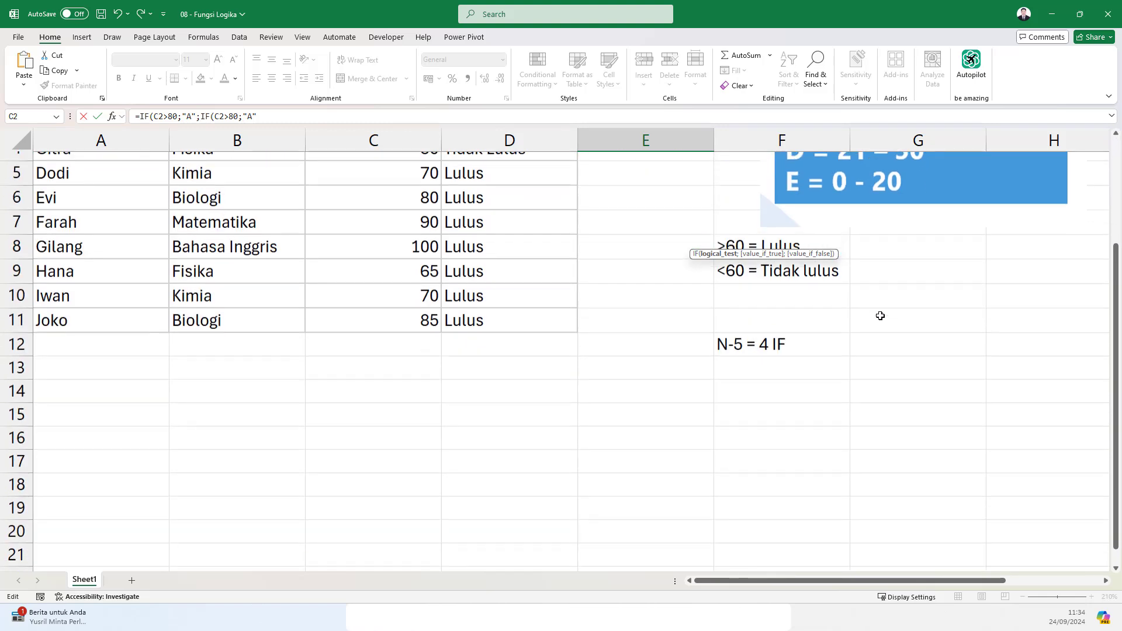
scroll(880, 315, up, 2)
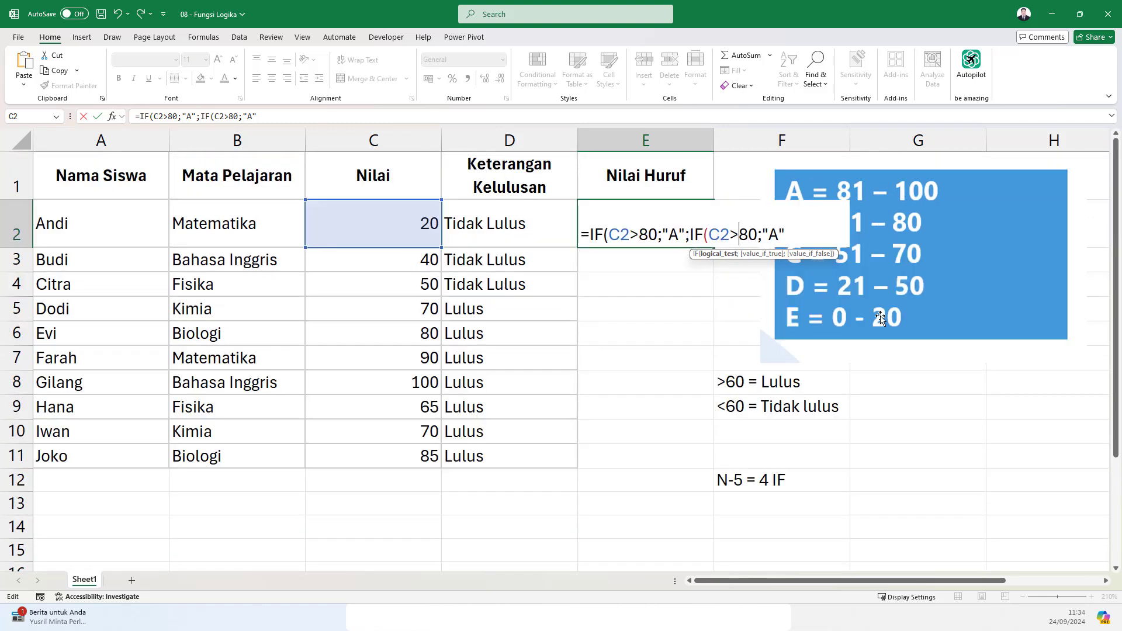
double_click(747, 231)
text(71)
click(779, 235)
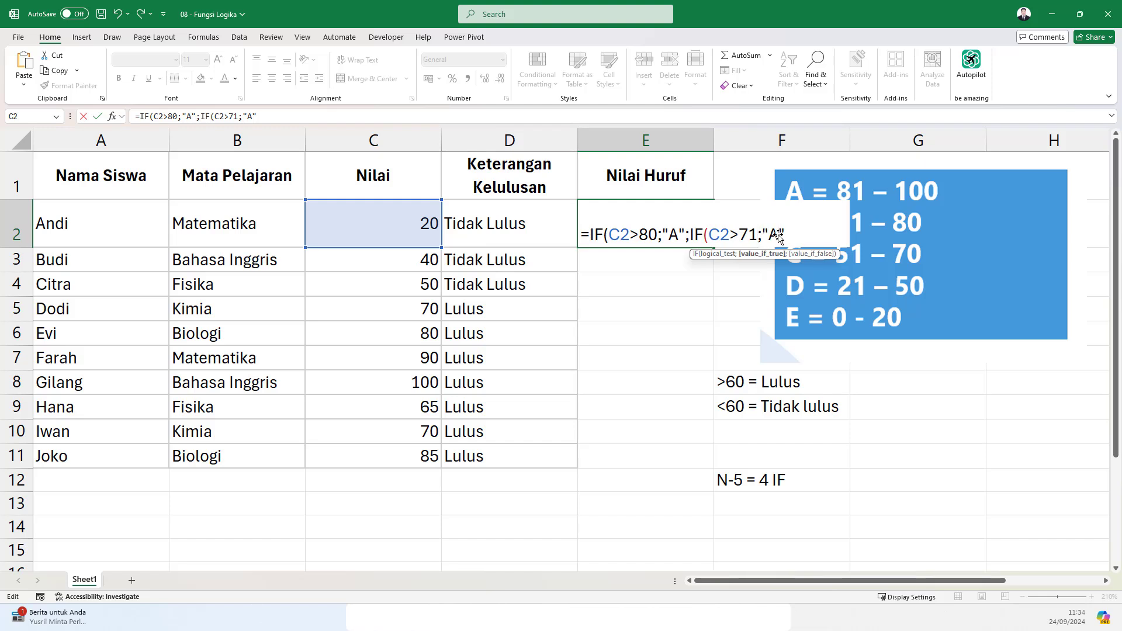
key(BackSpace)
text(B";)
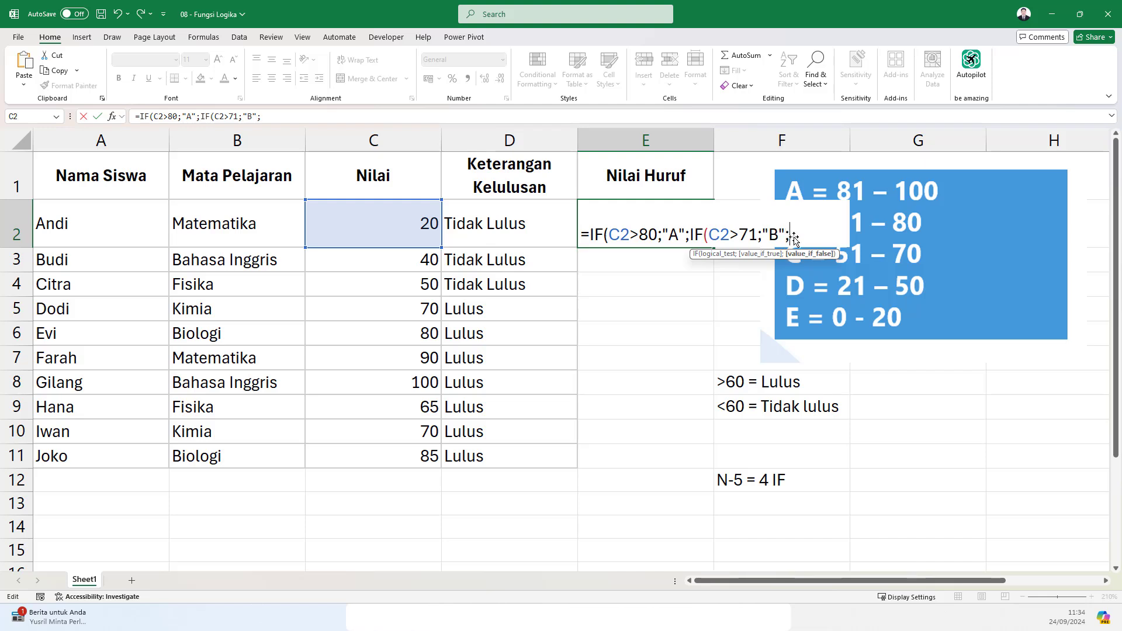
Paste the copied IF as the third level and change it to C2>51 returning "C", ending with a semicolon.
key(ctrl+v)
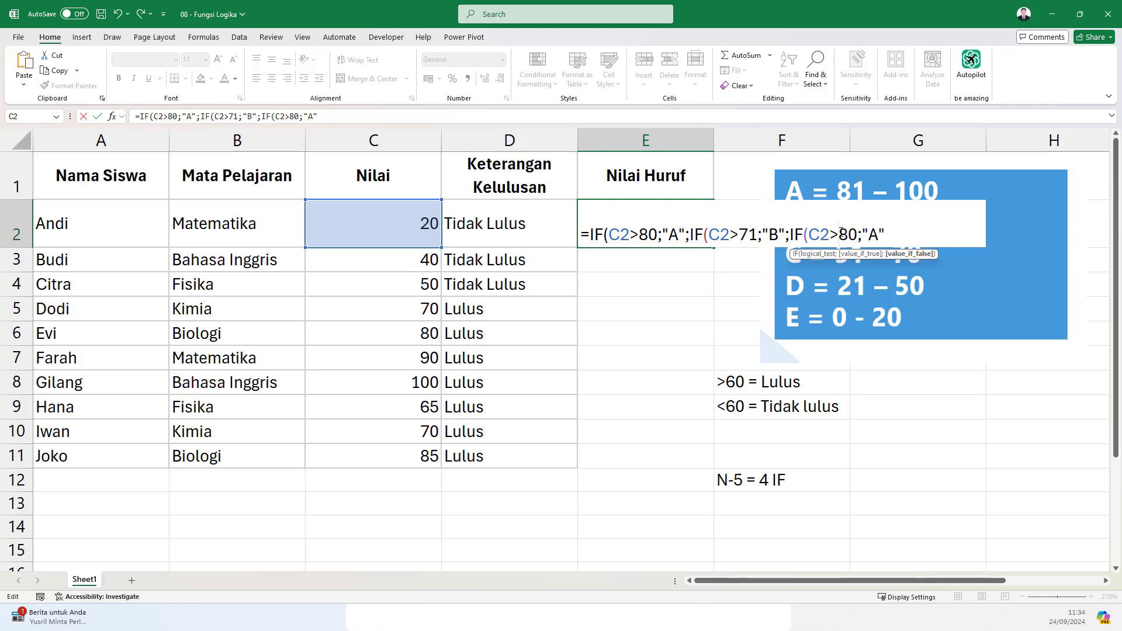
drag(840, 233, 858, 233)
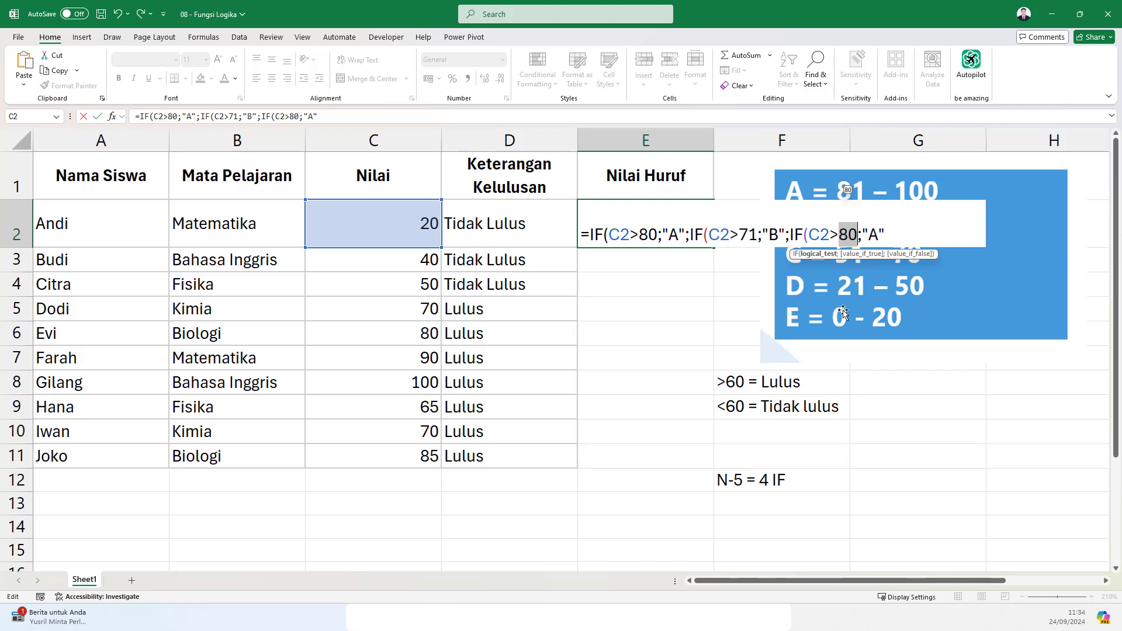
text(51)
double_click(878, 233)
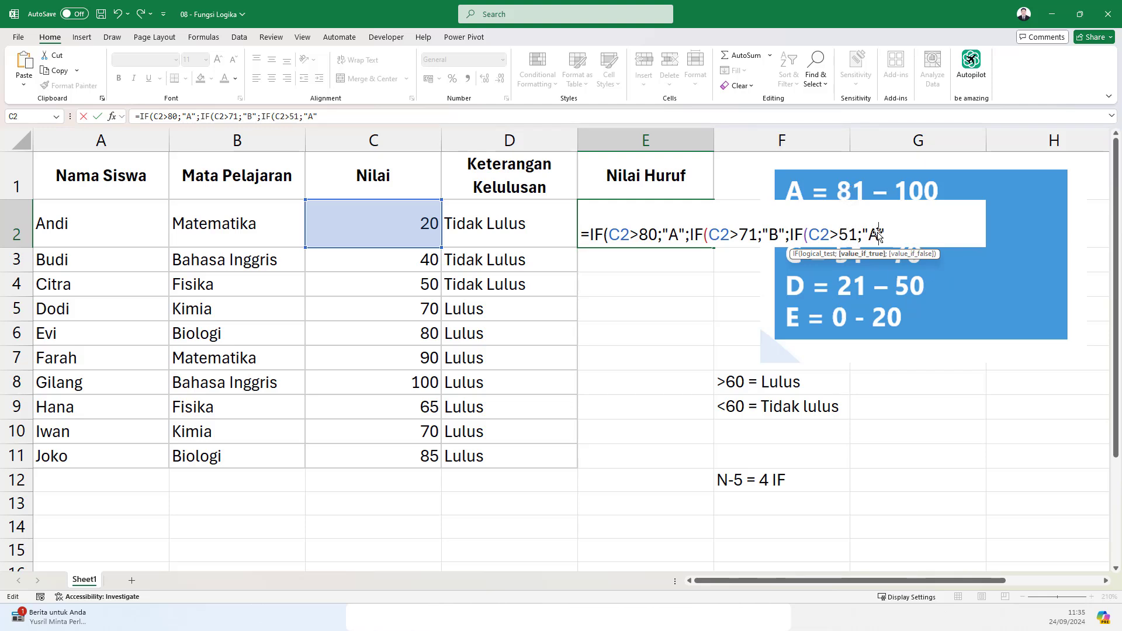
text(C";)
Paste the copied IF as the fourth level and set its test to C2>20.
key(ctrl+v)
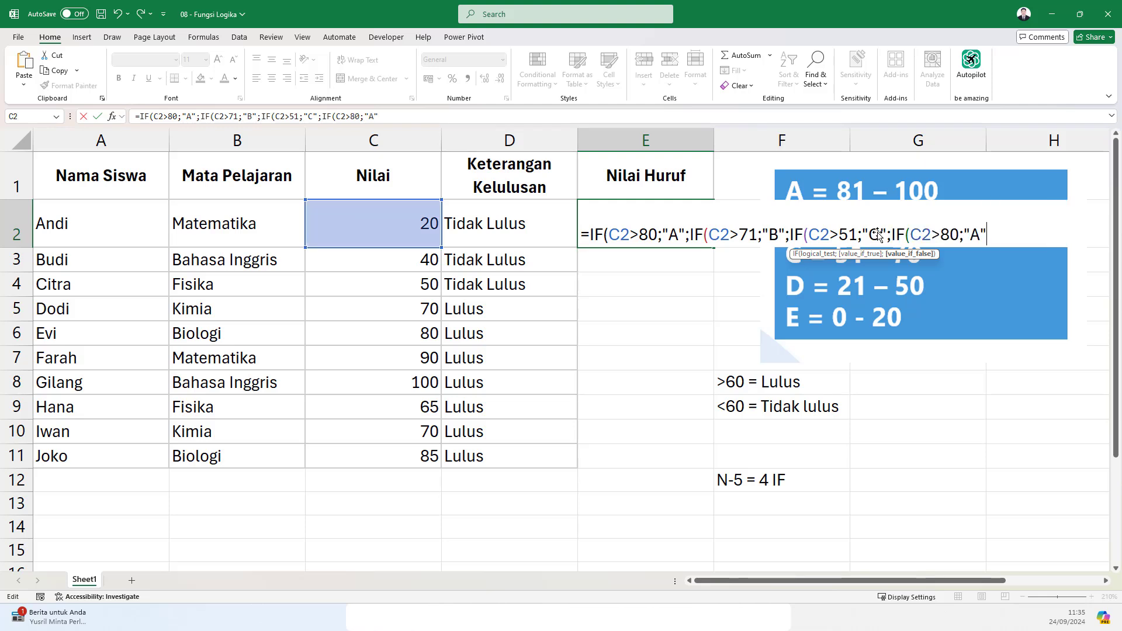
double_click(953, 234)
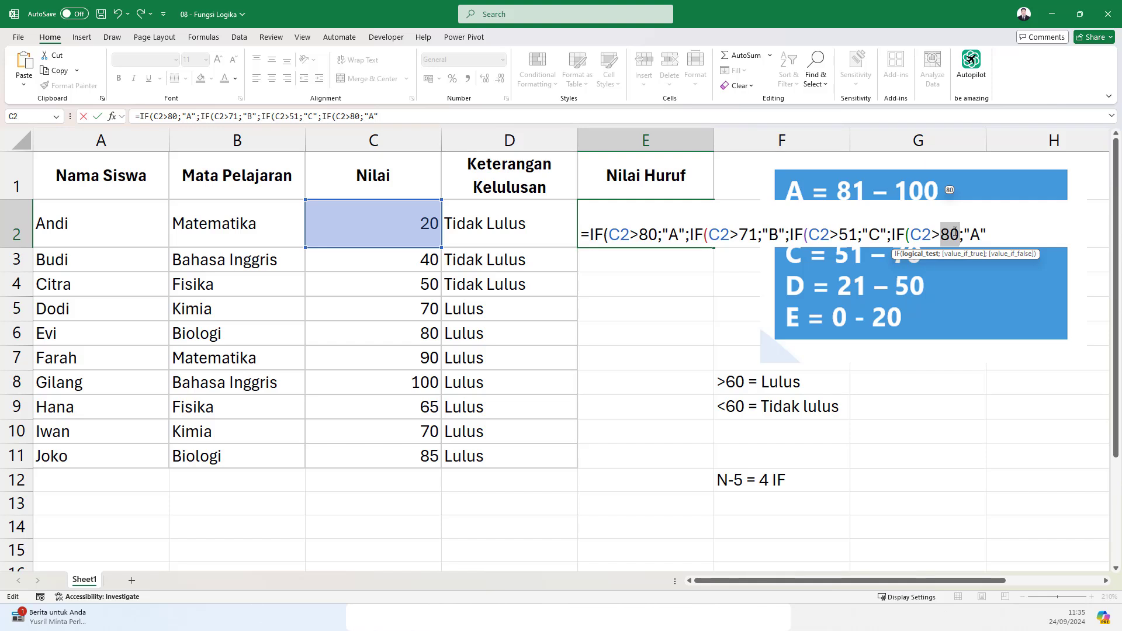
text(20)
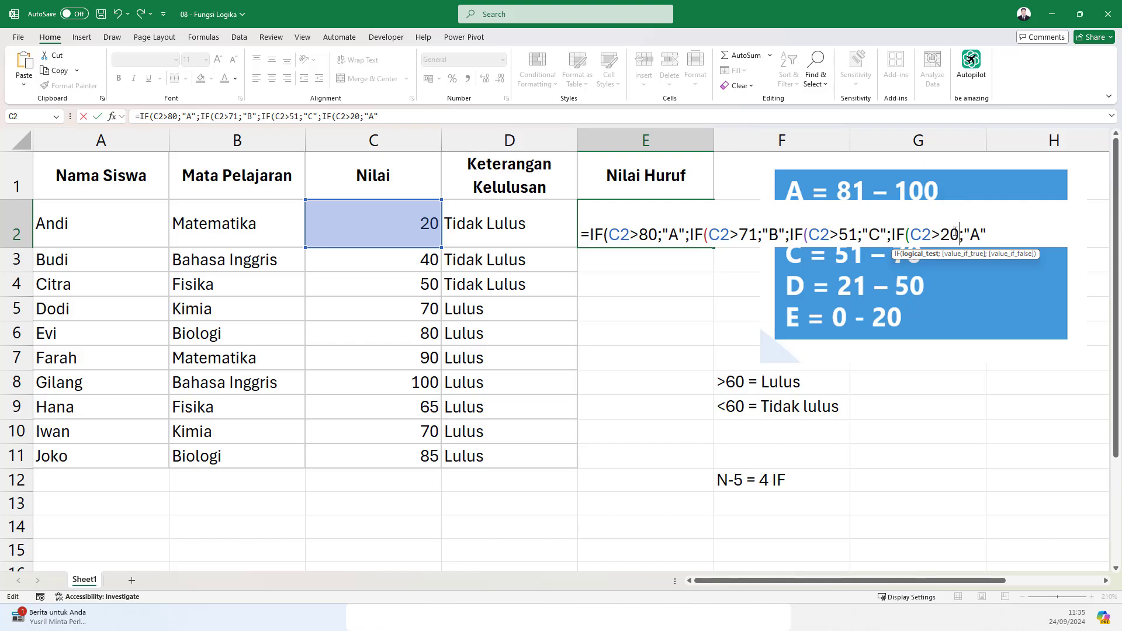
Set the threshold of the third IF to 50 and of the second IF to 70.
double_click(848, 235)
text(50)
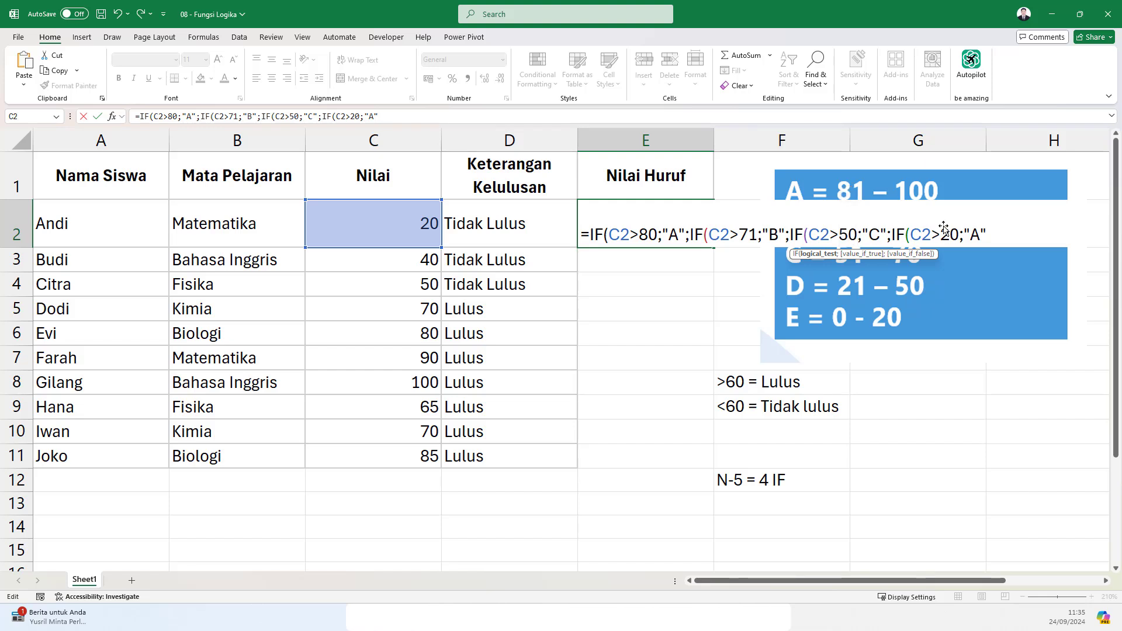
double_click(847, 233)
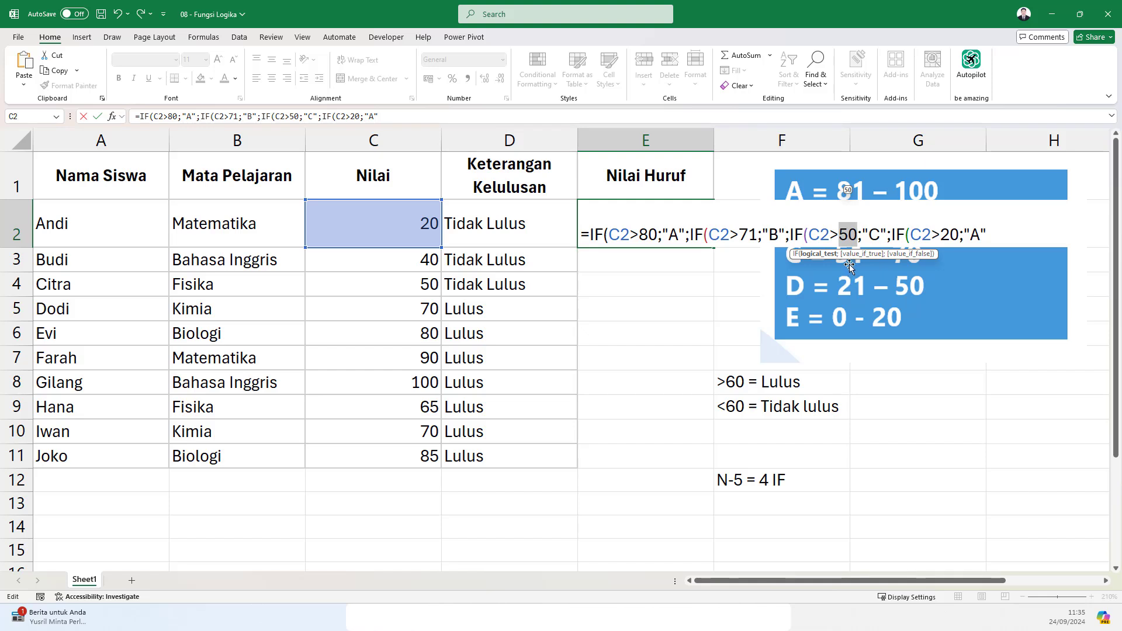
double_click(749, 234)
text(70)
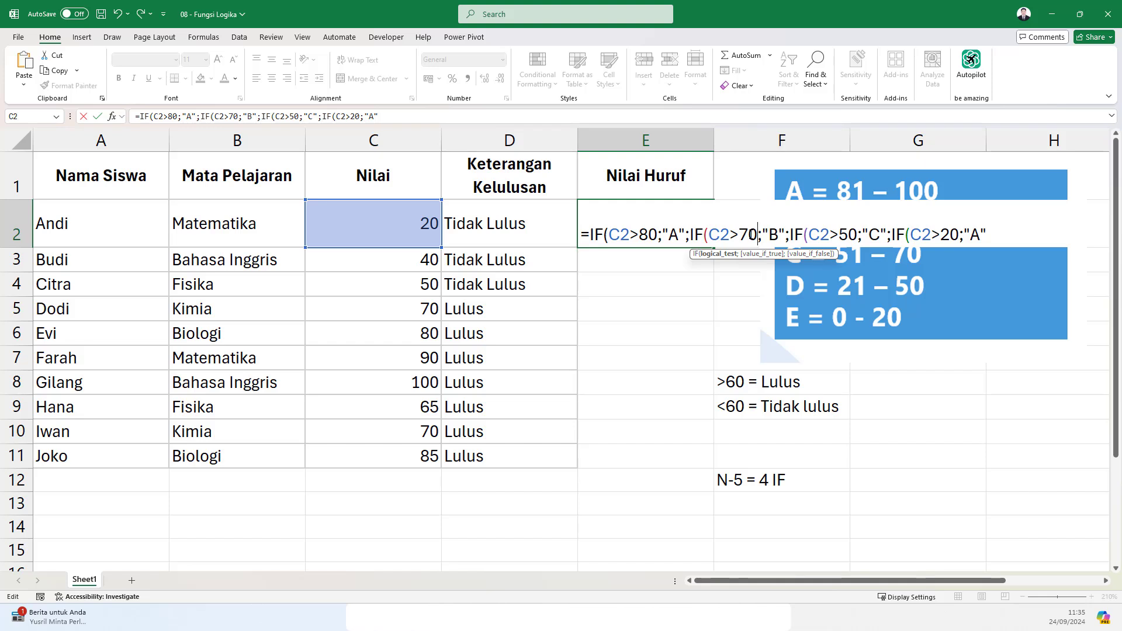
Change the fourth IF to return "D" when true and "E" when false.
double_click(749, 234)
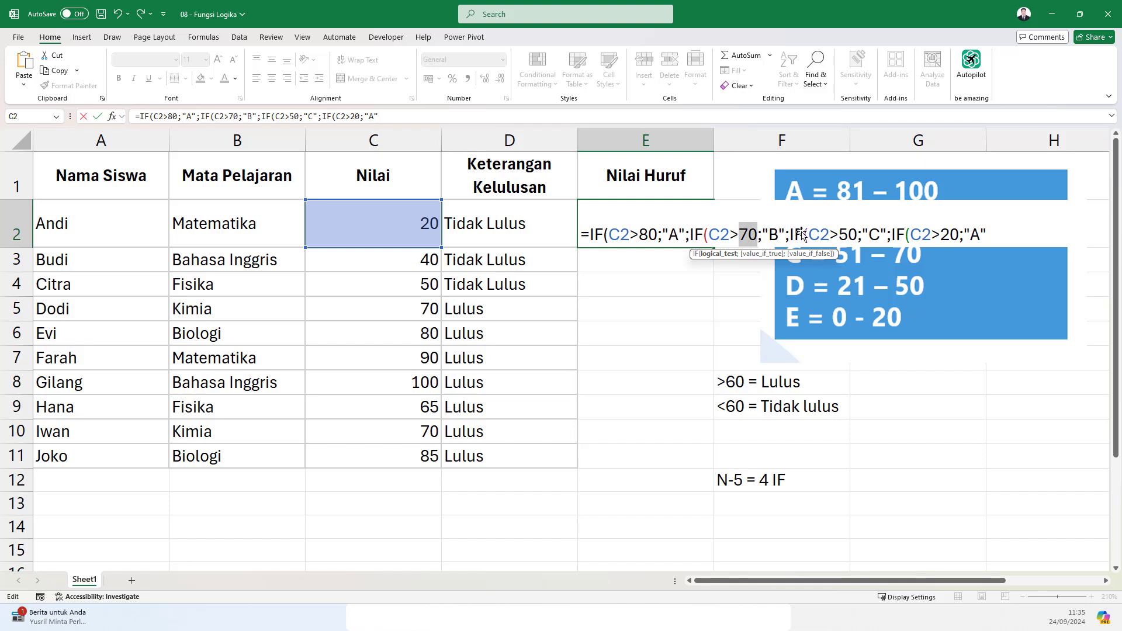
double_click(848, 234)
double_click(950, 234)
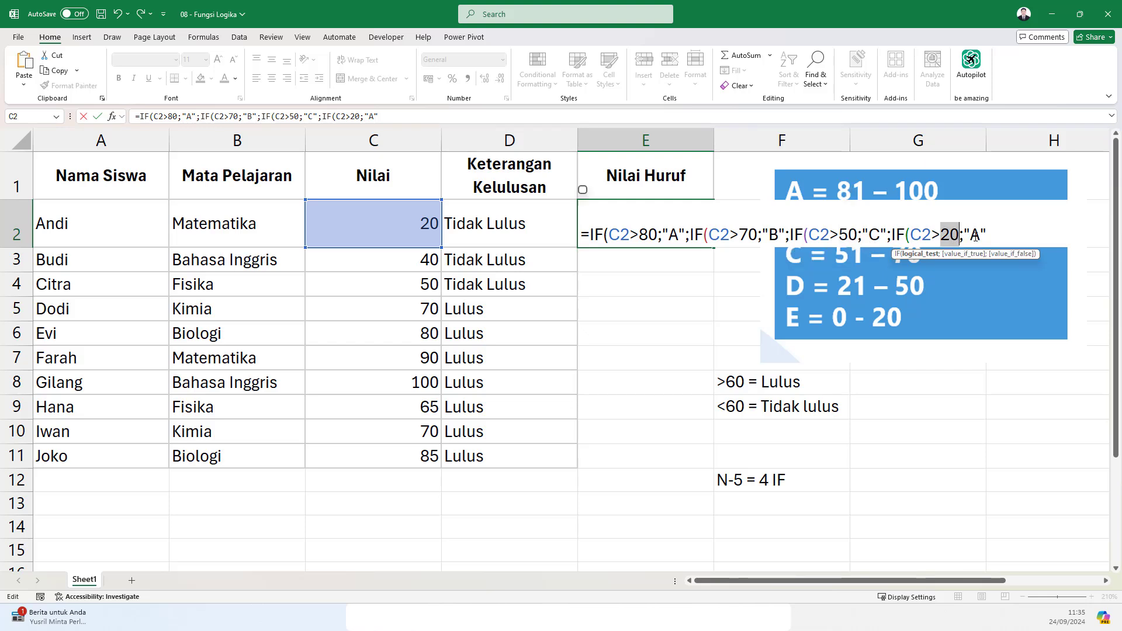
click(980, 234)
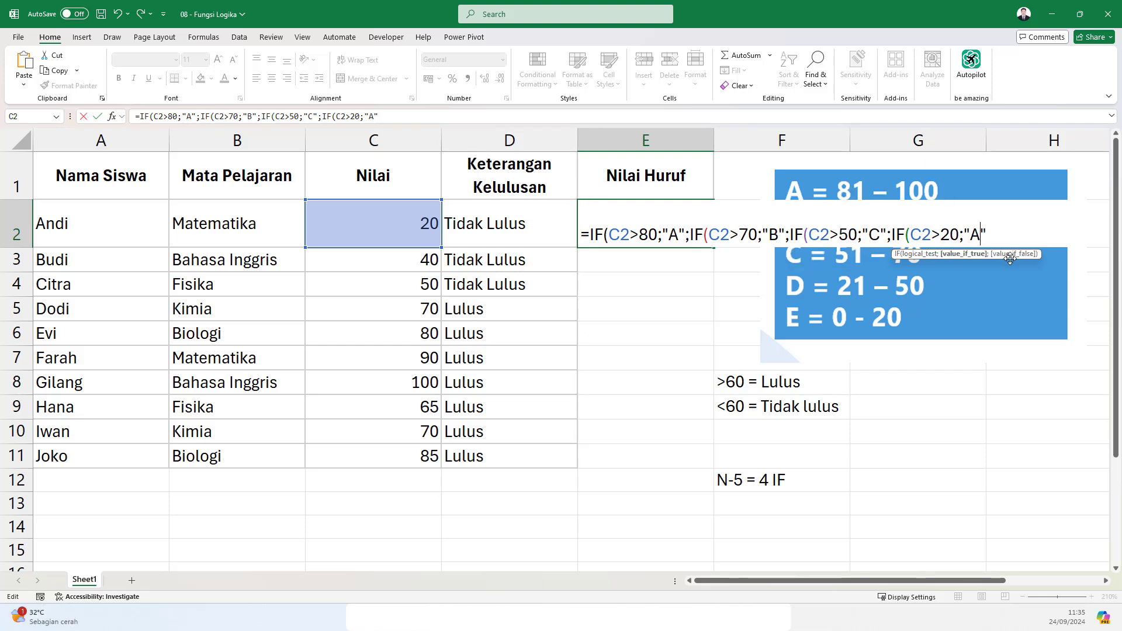
key(BackSpace)
text(D)
key(Right)
text(;"E")
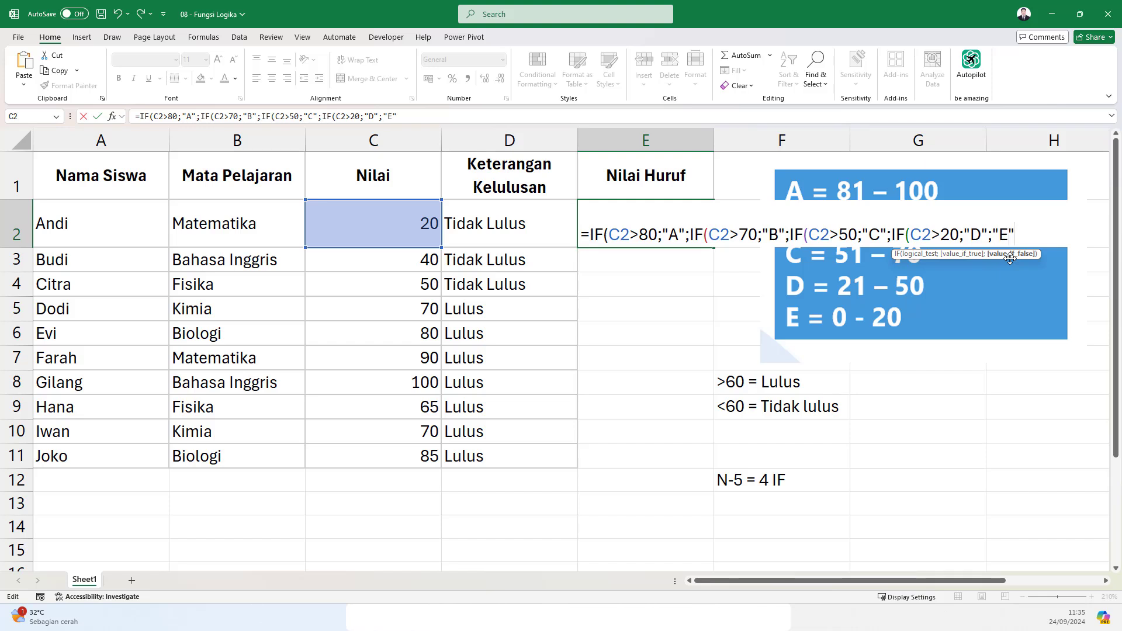
Complete the E2 formula with four closing parentheses and fill it down through E11.
text()))))
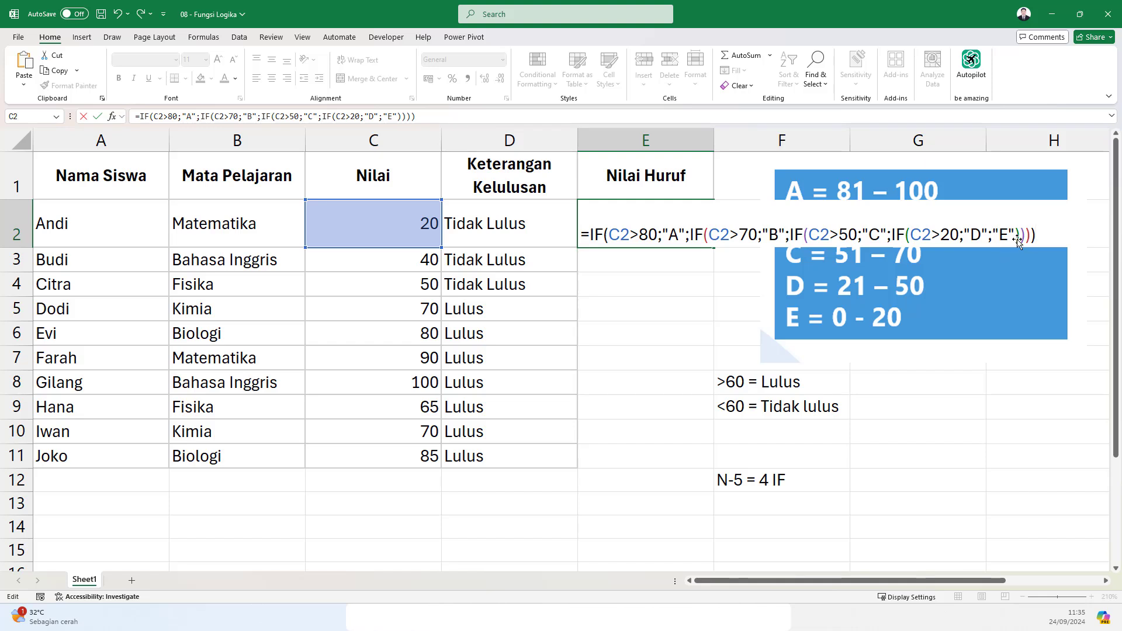
drag(1014, 235, 1037, 235)
click(1039, 235)
key(Return)
click(644, 221)
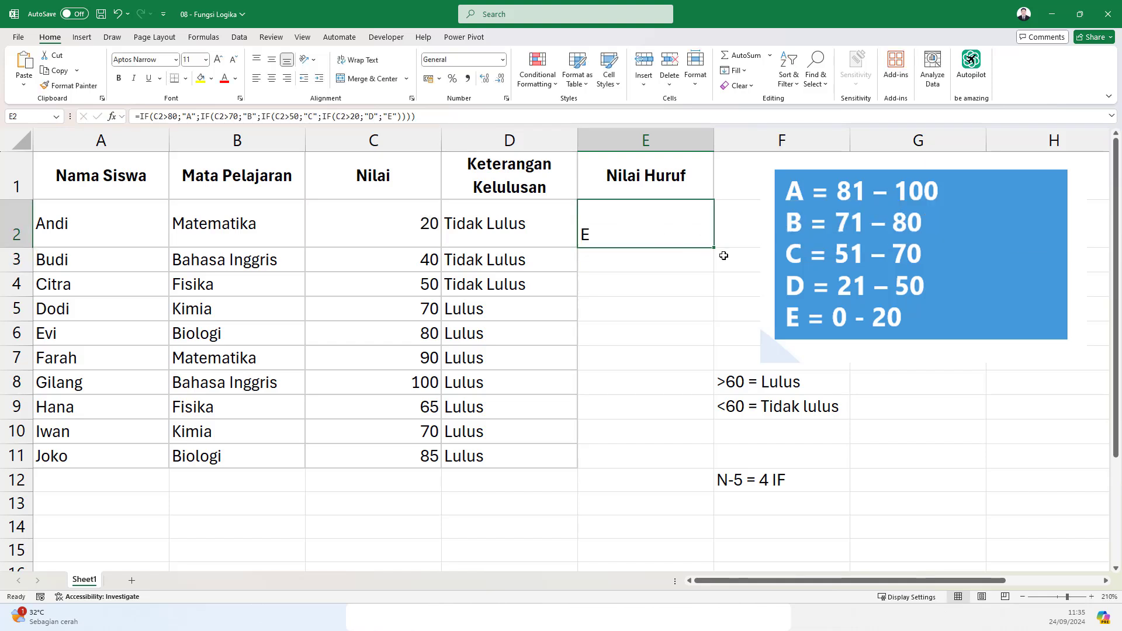
drag(713, 249, 678, 465)
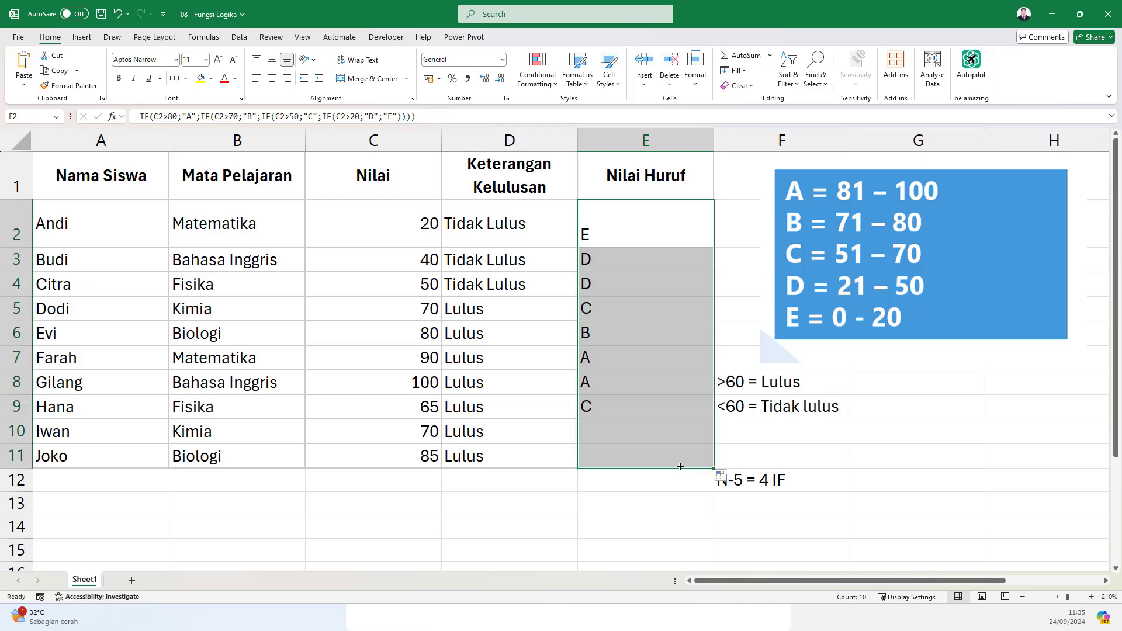
Check the letter grades in E3:E11 one by one against the scores and the grade-range picture.
click(596, 261)
click(598, 284)
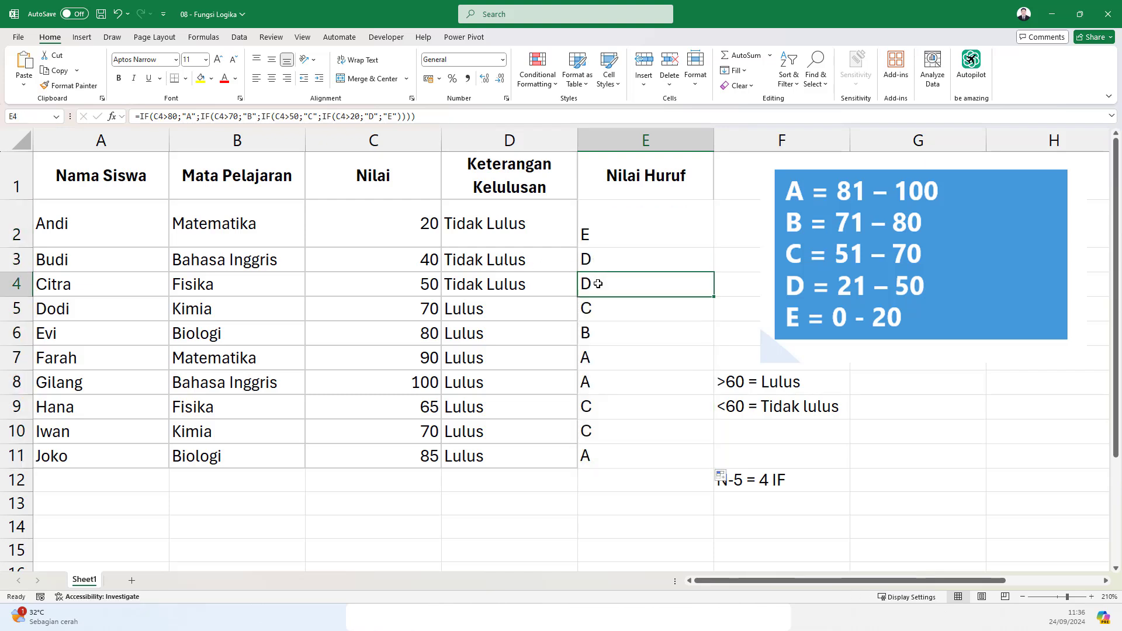
click(604, 310)
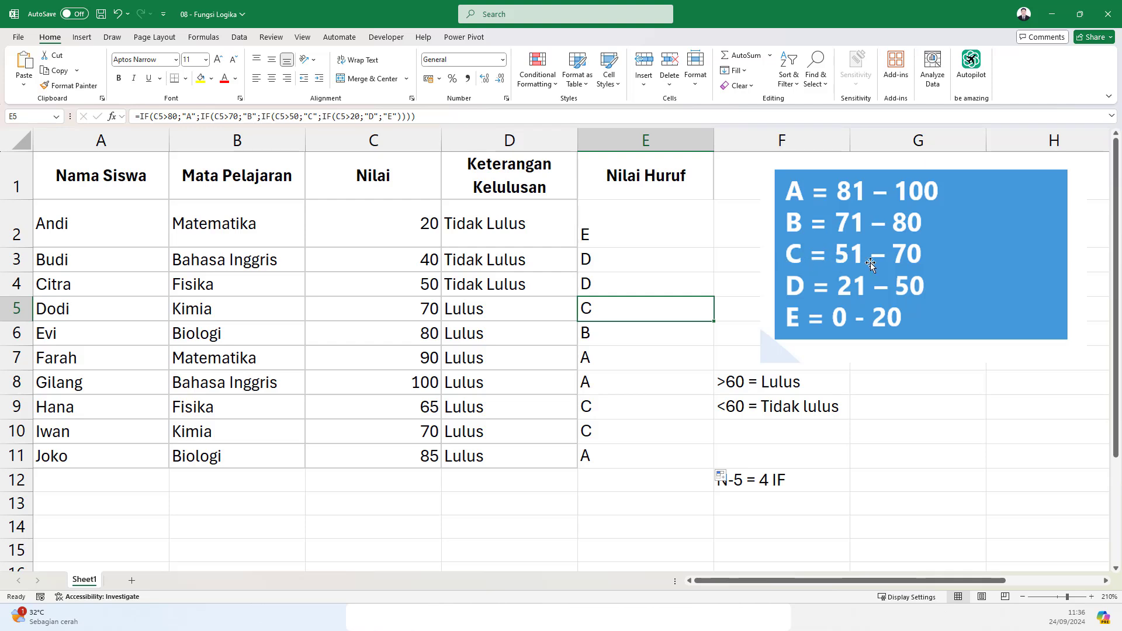
click(589, 335)
click(621, 361)
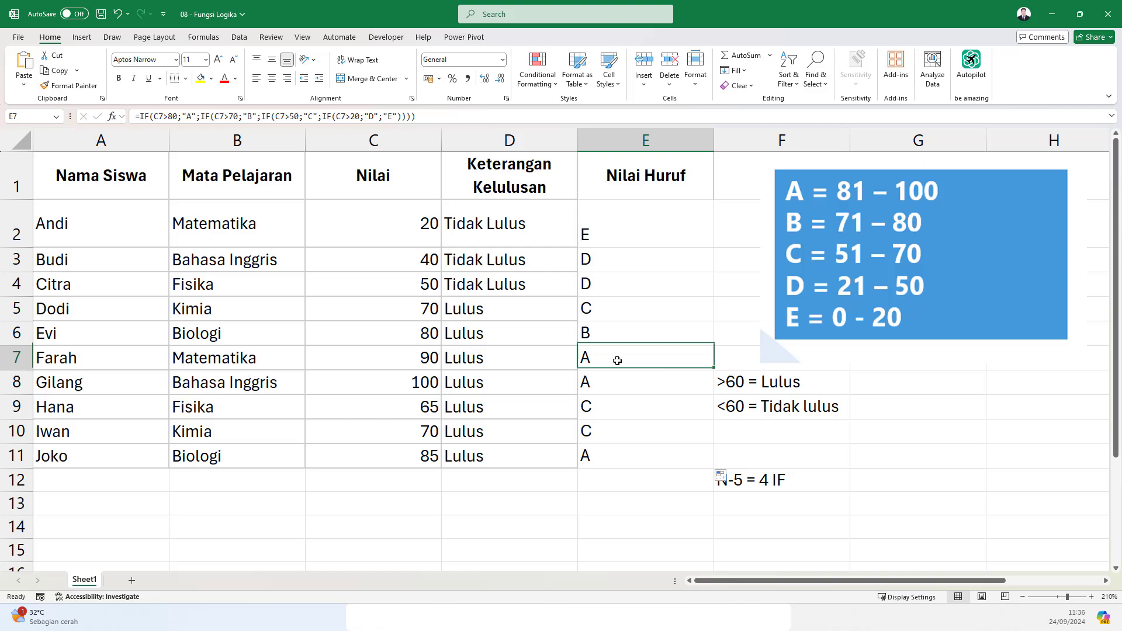
click(603, 387)
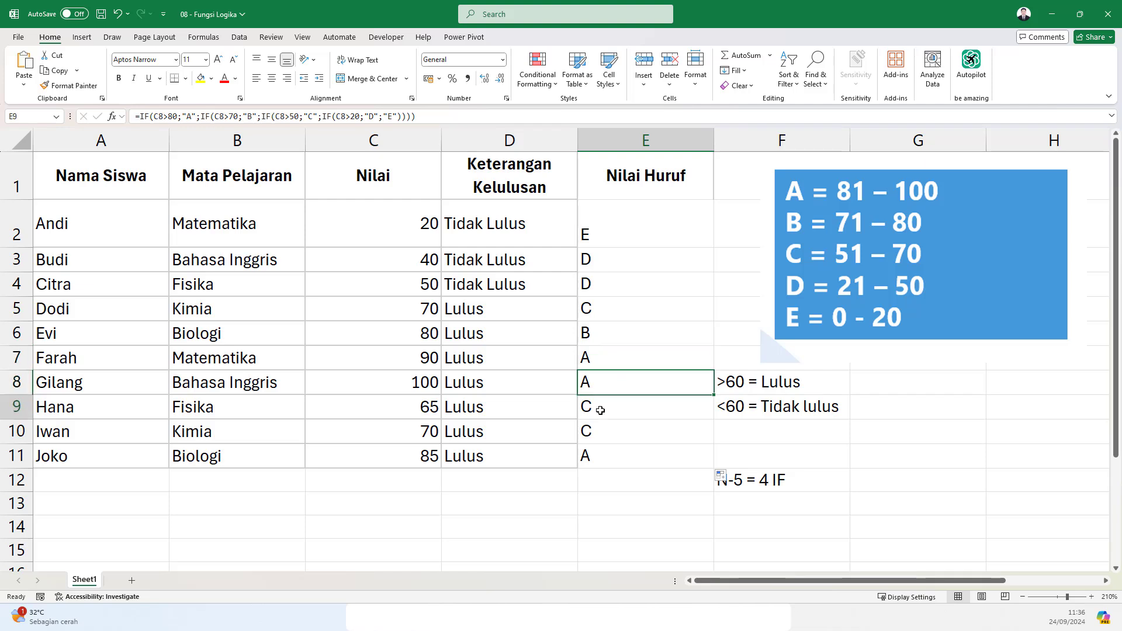
click(599, 416)
click(599, 435)
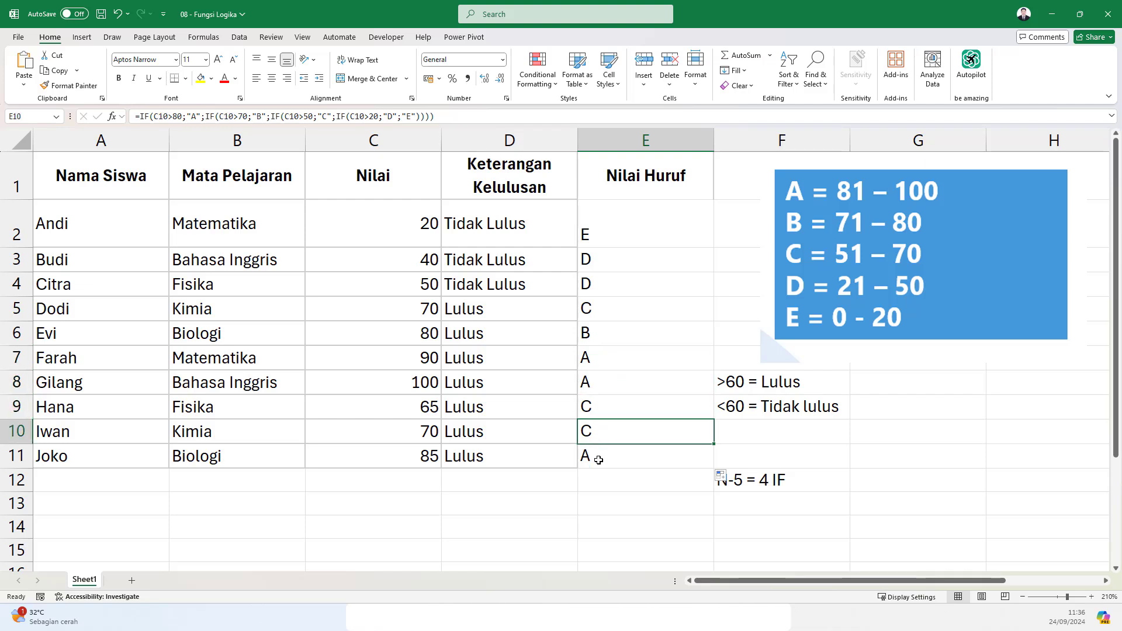
click(597, 458)
Open the E2 formula and examine the first IF's condition C2>80, its true result "A" and the start of its false argument.
double_click(642, 227)
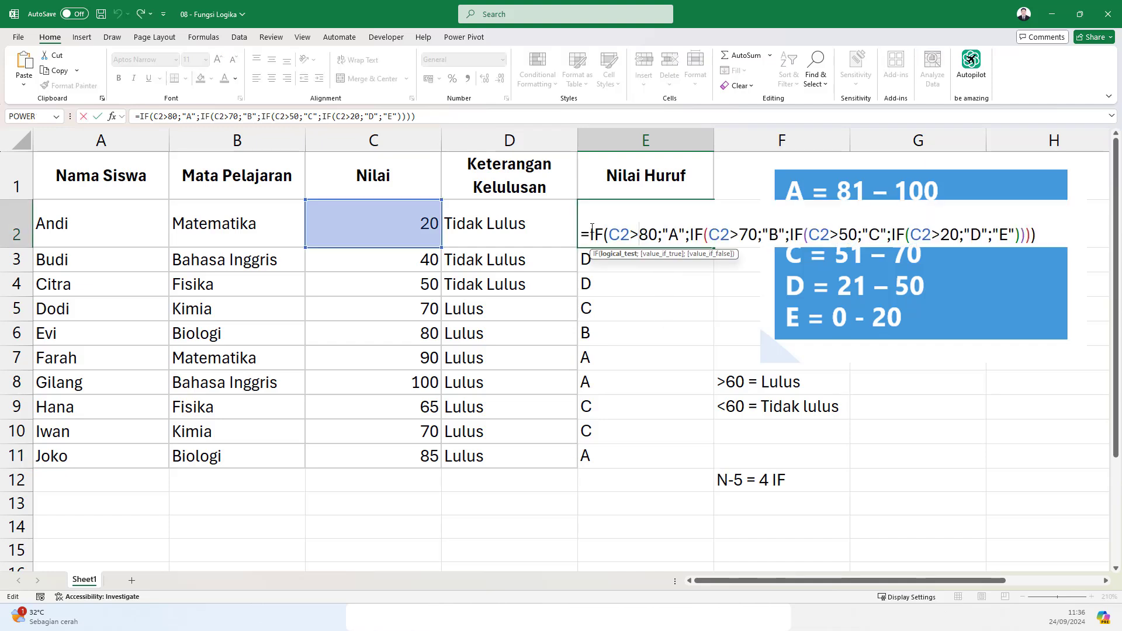
drag(592, 229, 685, 232)
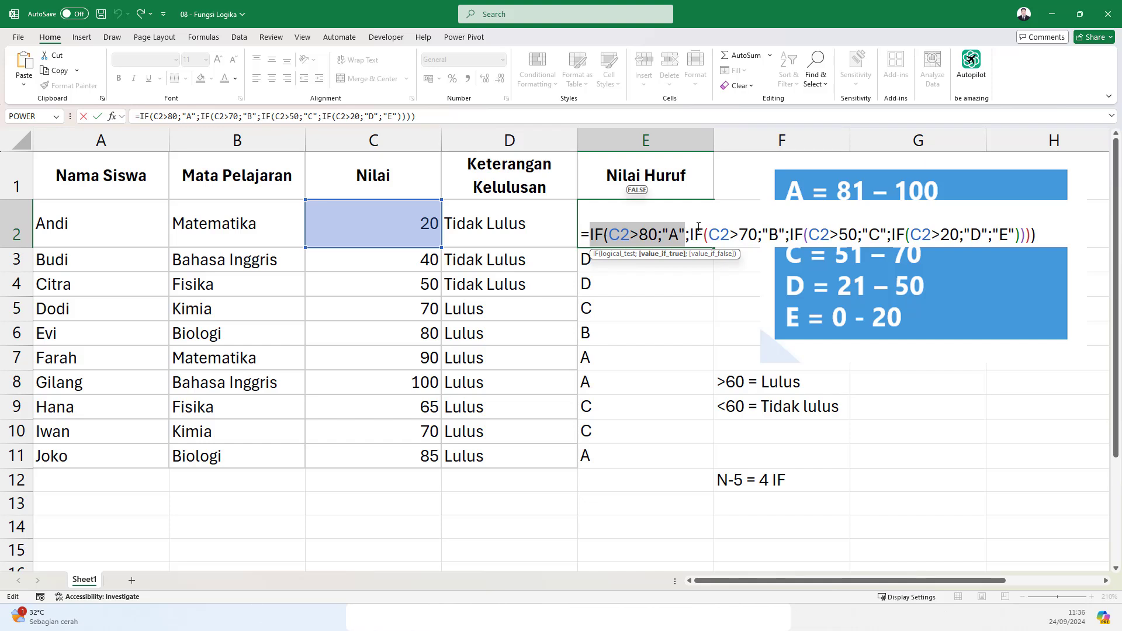
double_click(622, 234)
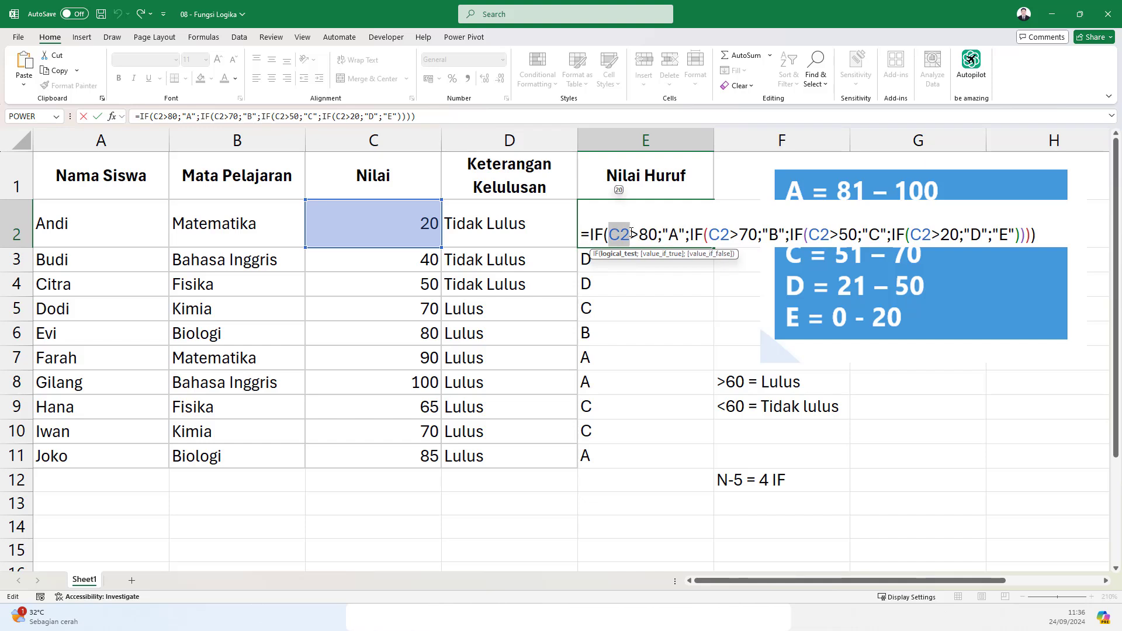
click(631, 233)
drag(609, 234, 685, 234)
click(658, 233)
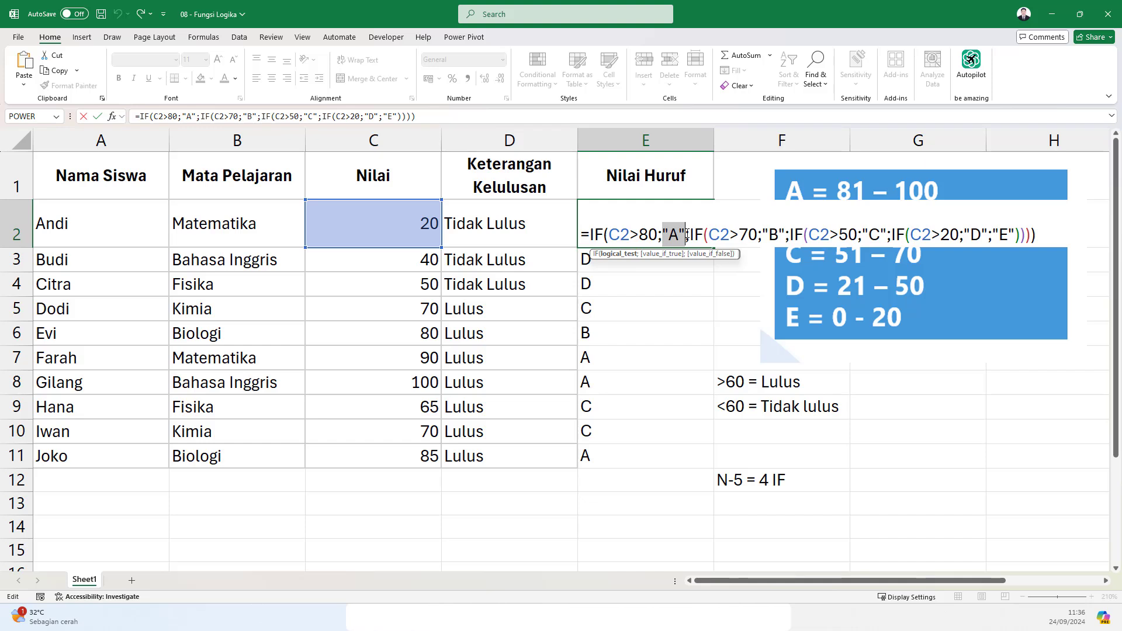
click(689, 236)
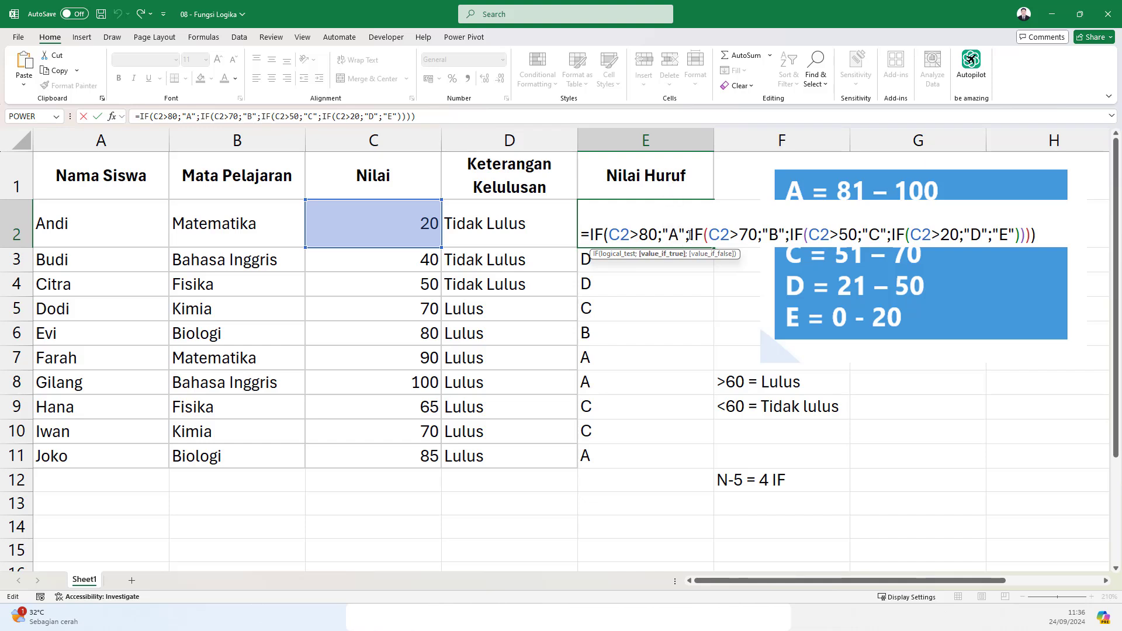
click(689, 235)
Examine the thresholds 70, 50 and 20 in the second, third and fourth IFs of the E2 formula.
drag(590, 237, 759, 235)
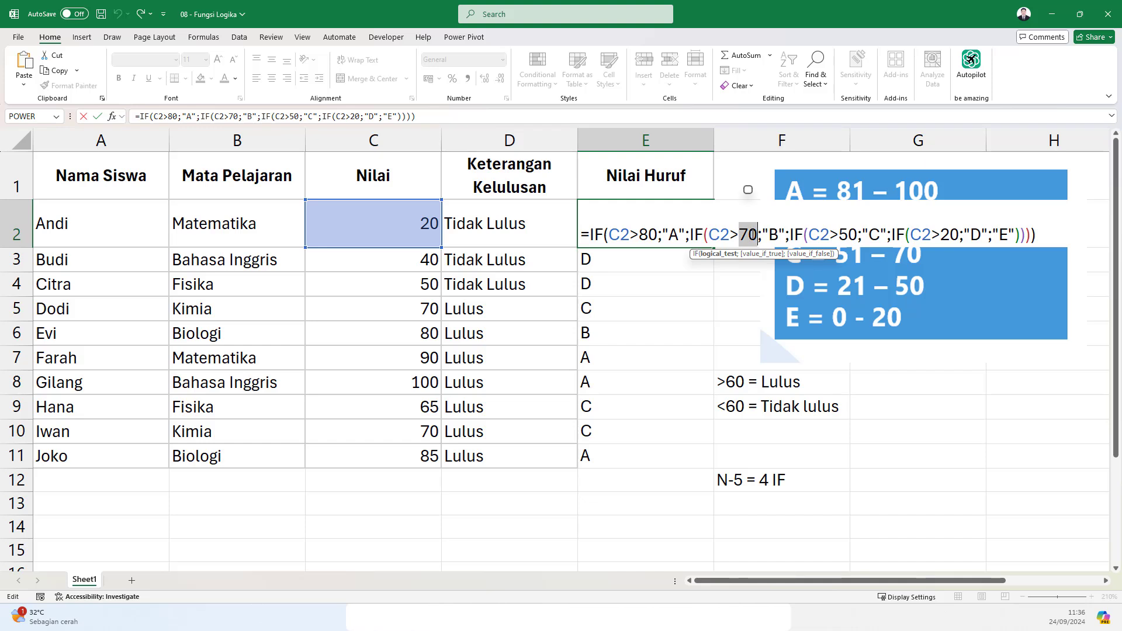
click(748, 235)
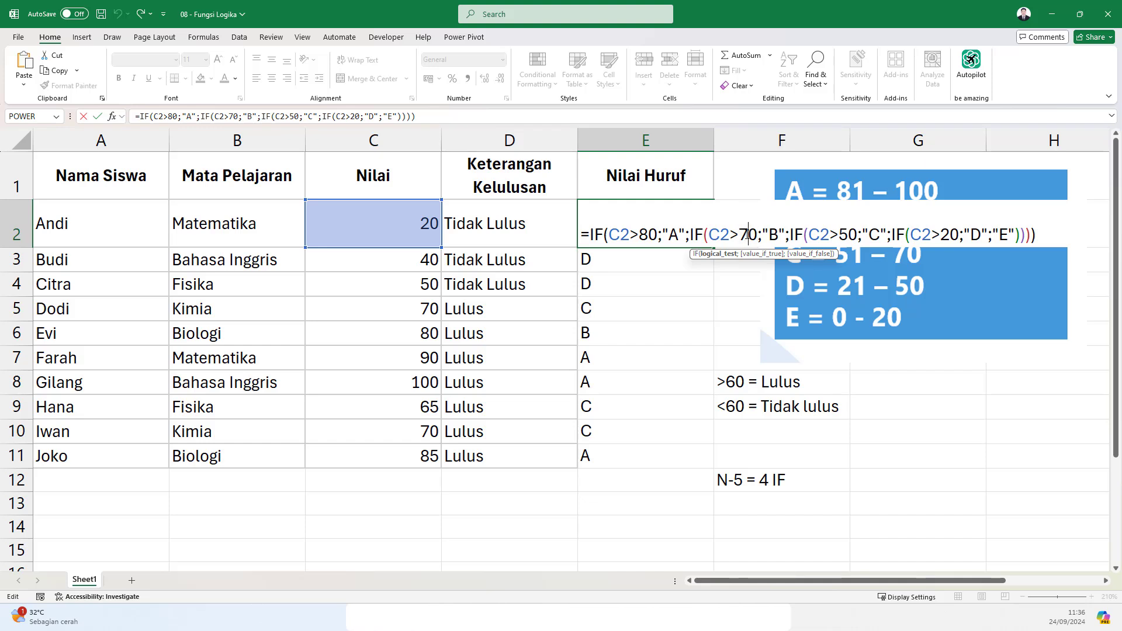
click(838, 235)
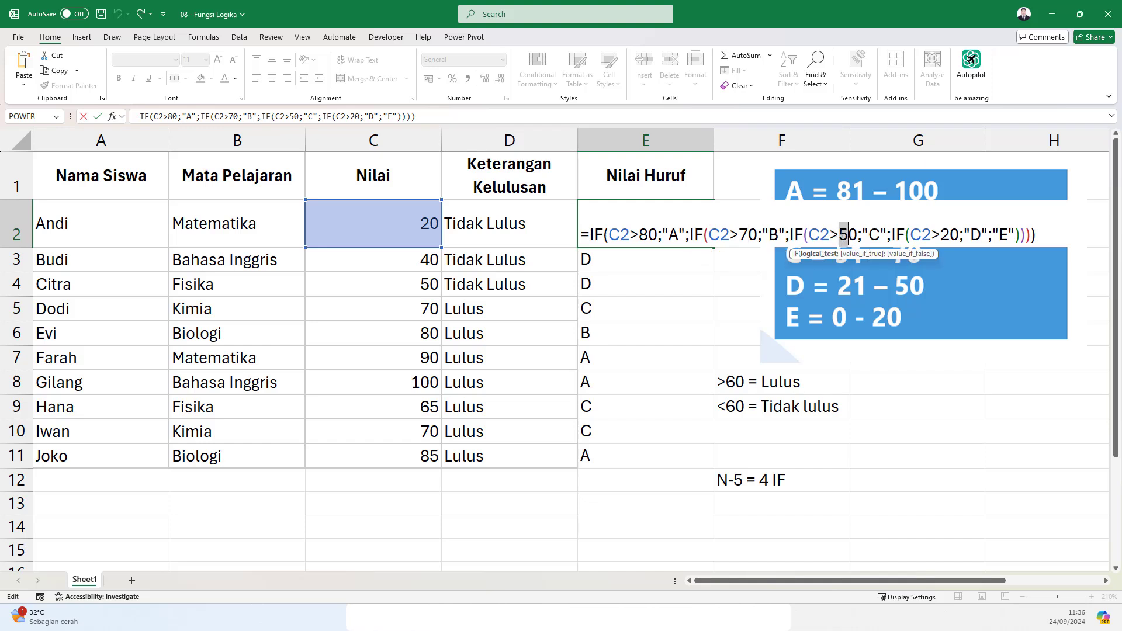
click(947, 235)
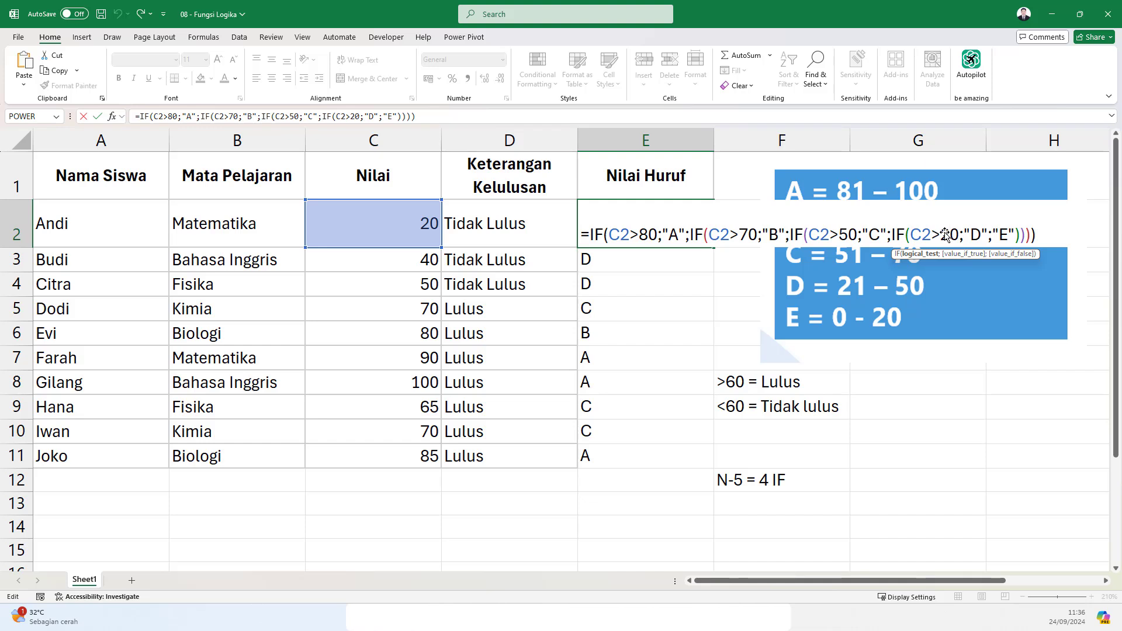
drag(940, 235, 959, 235)
Try a greater-than-or-equal comparison (>=70) in the second IF of the E2 formula.
click(738, 234)
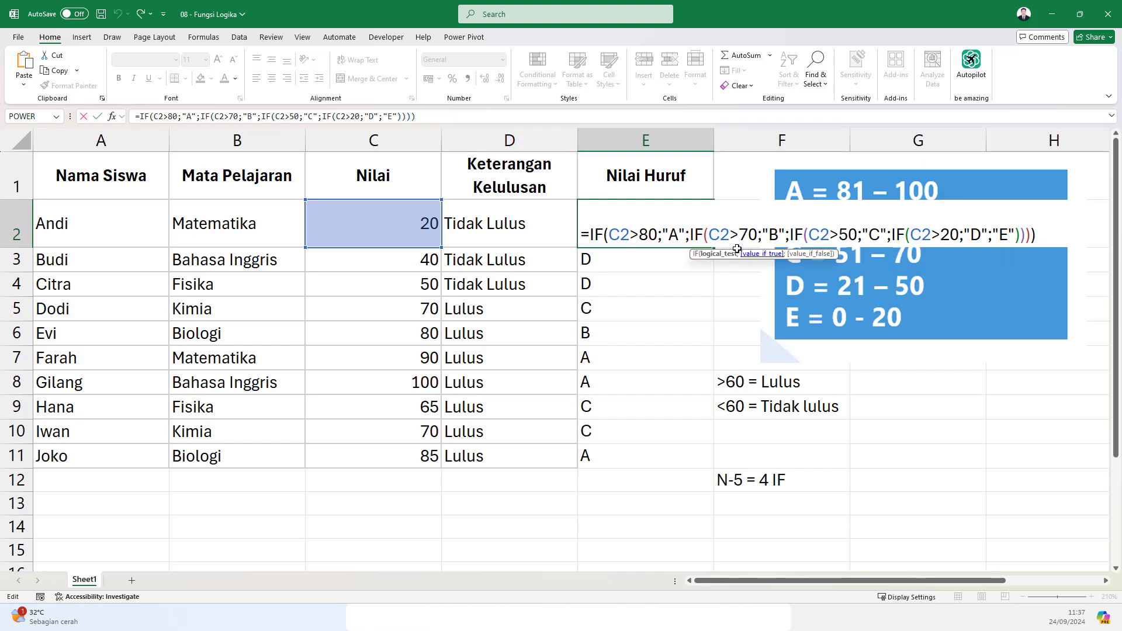
text(=)
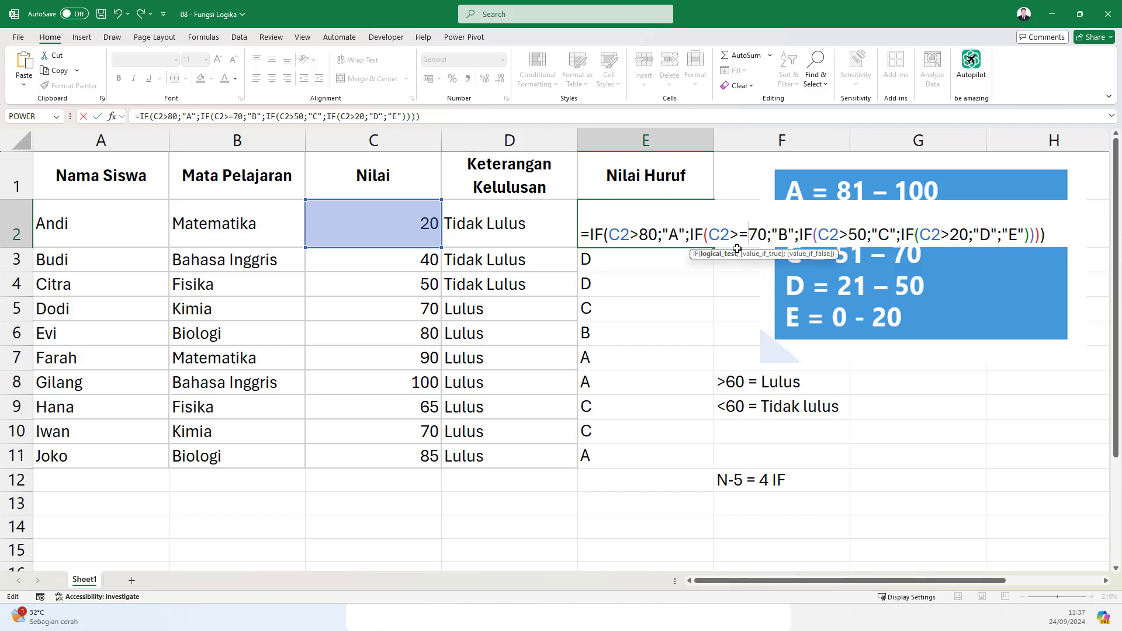
key(BackSpace)
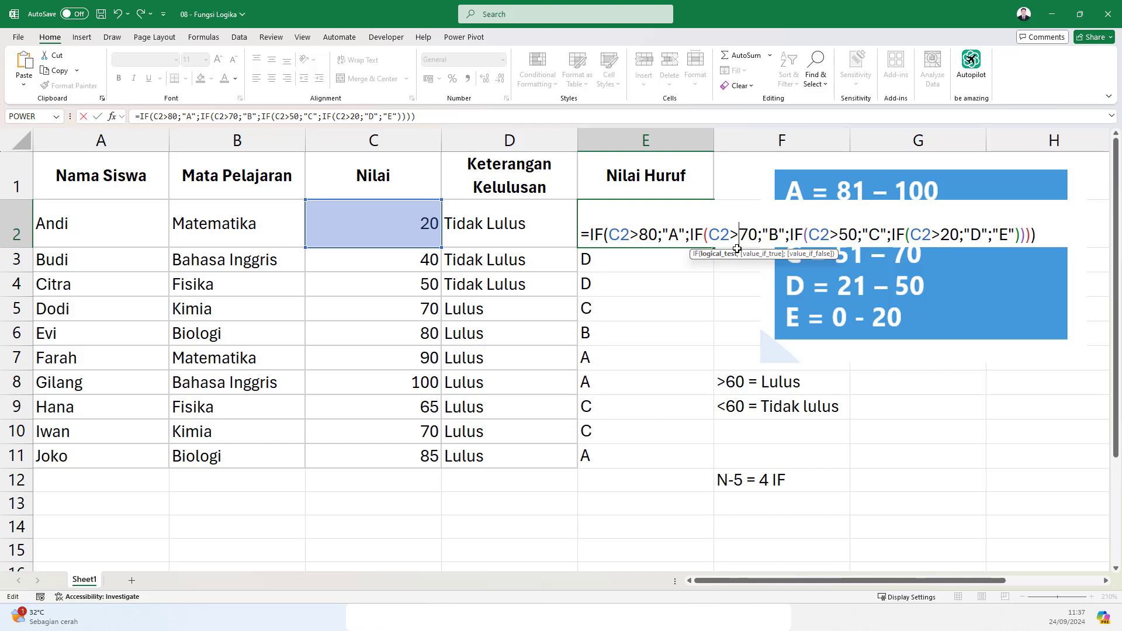
key(Return)
Review the nested IF formulas in E2 and E10, reopening the one in E2 for a closer look.
click(655, 217)
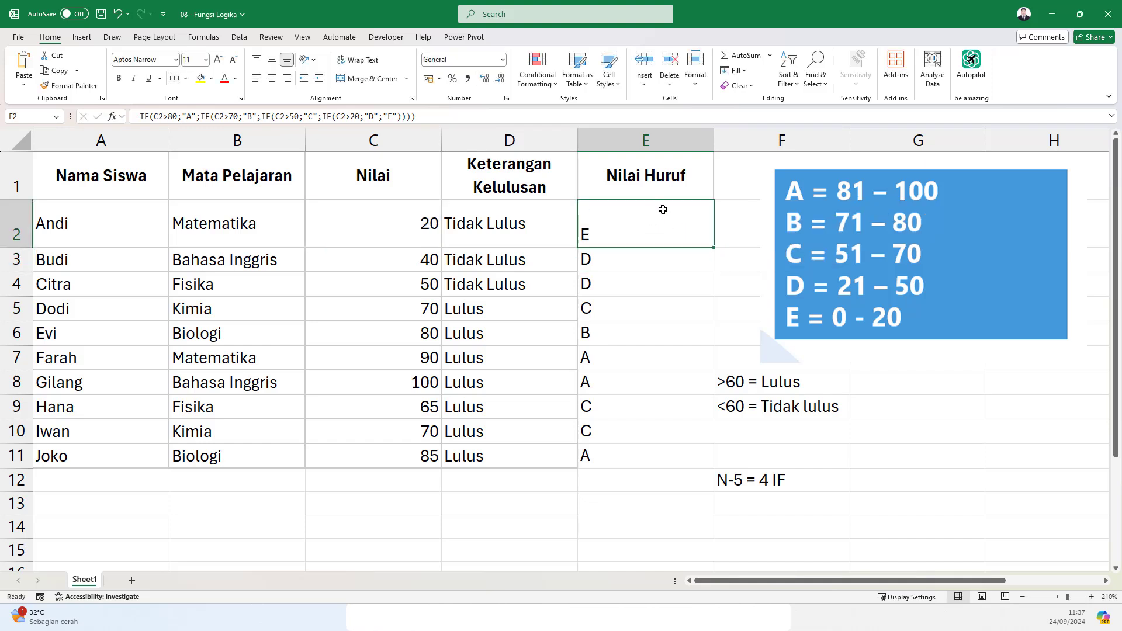
click(677, 440)
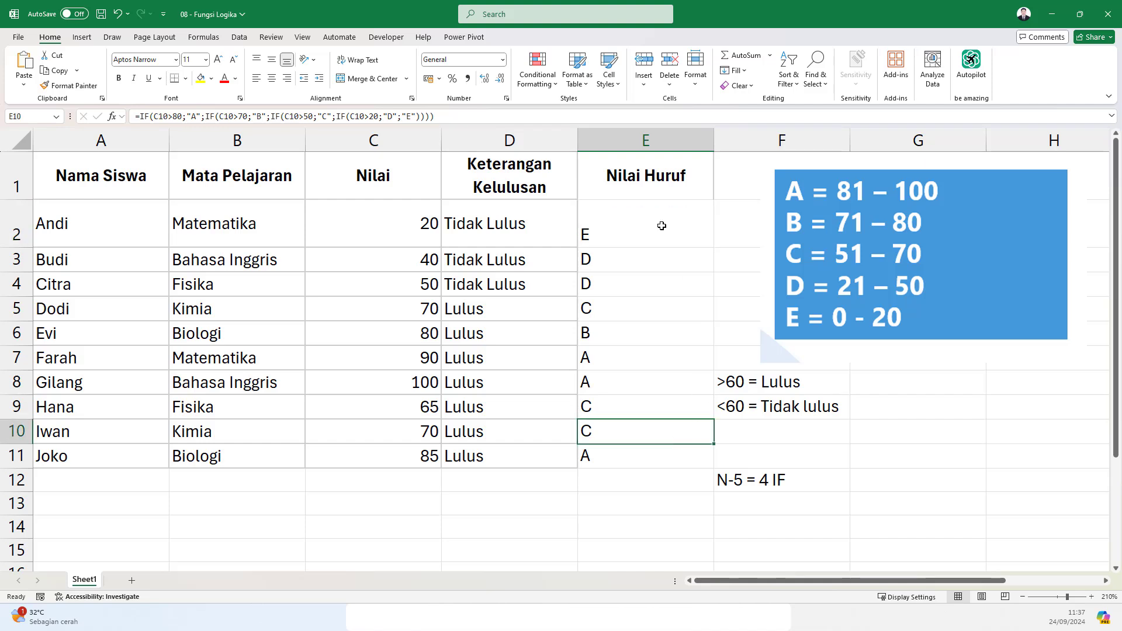
double_click(641, 205)
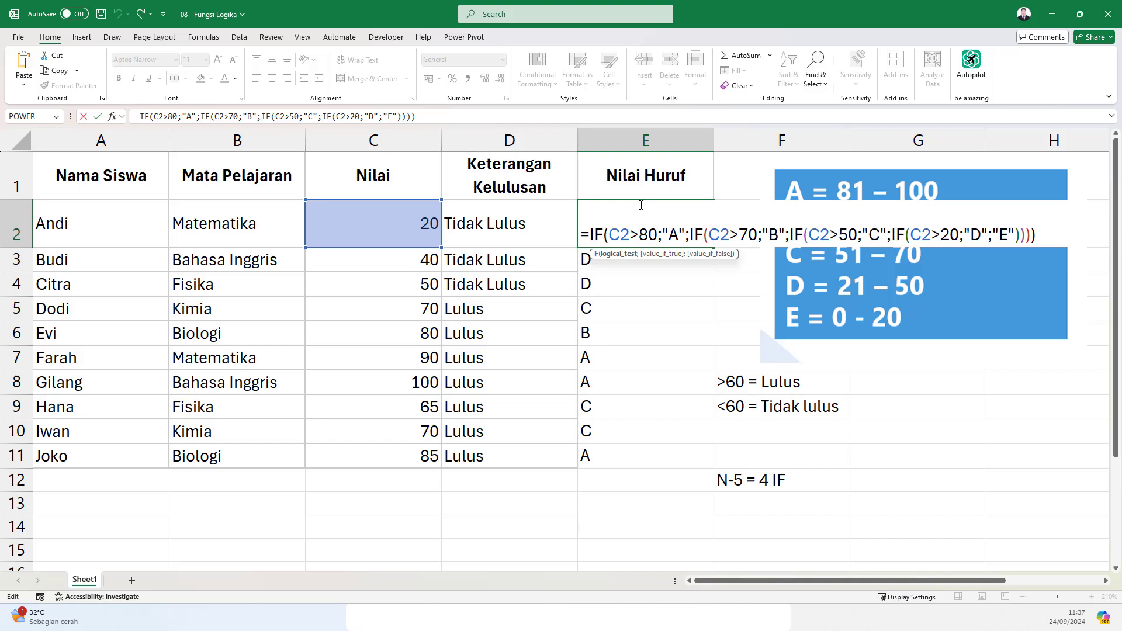
key(Return)
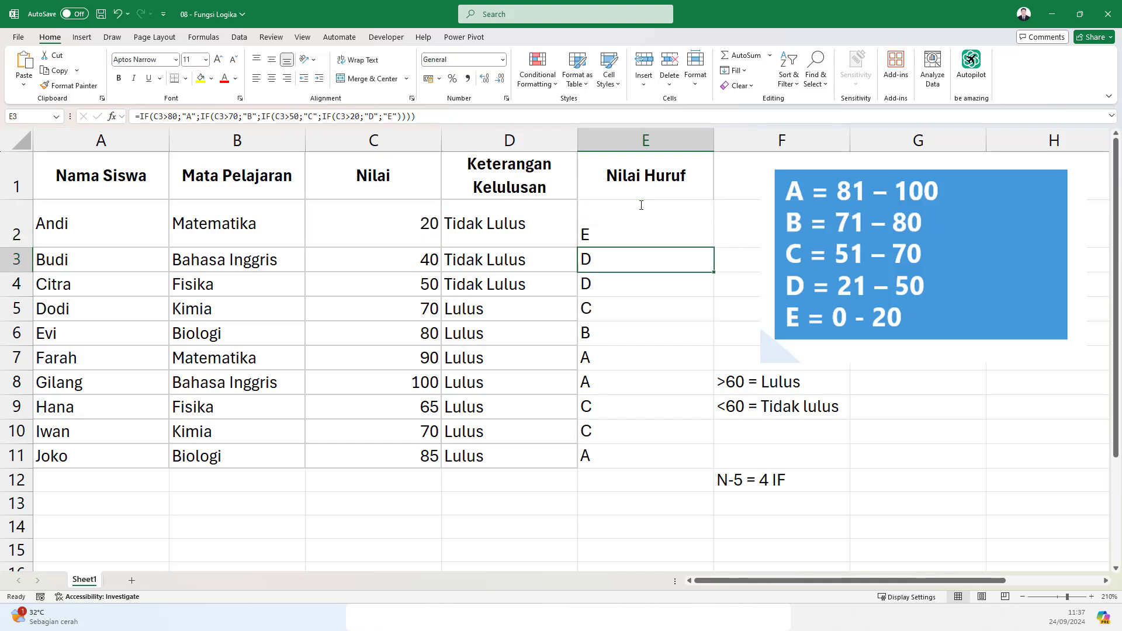